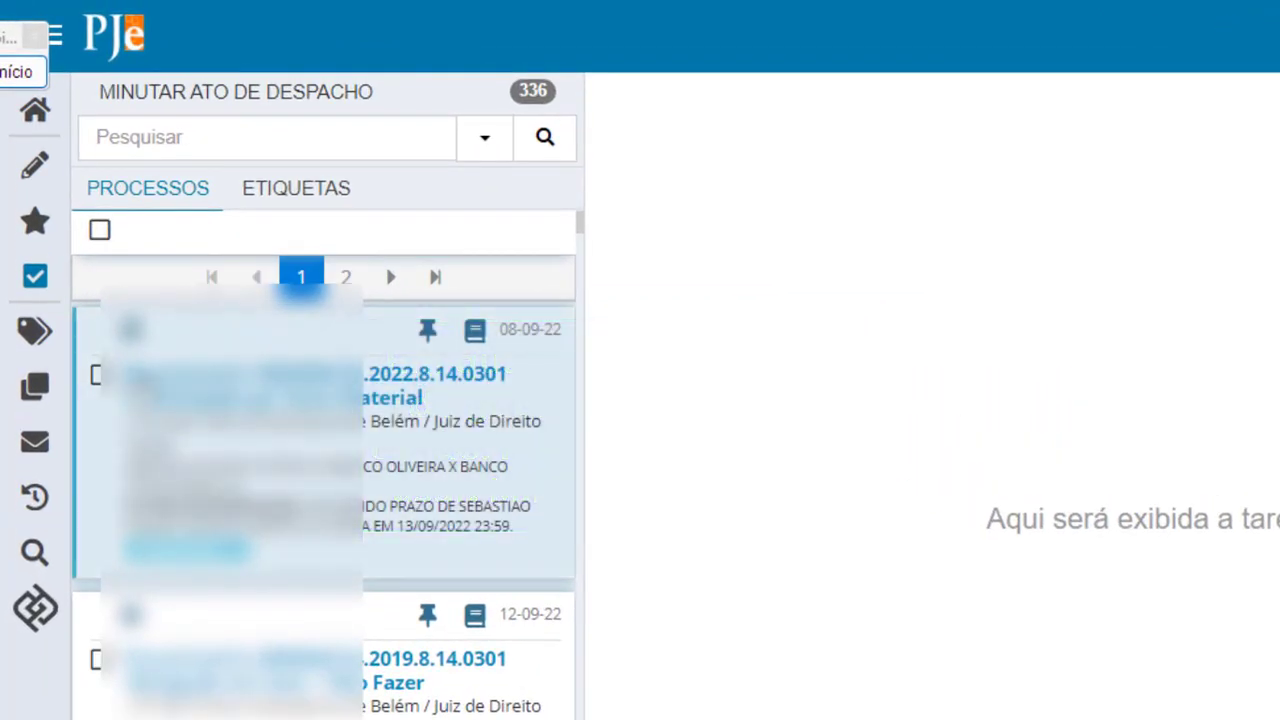
Select the first three processes in the Minutar Ato de Despacho task list for batch handling.
{"action": "left_click", "coordinate": [96, 376]}
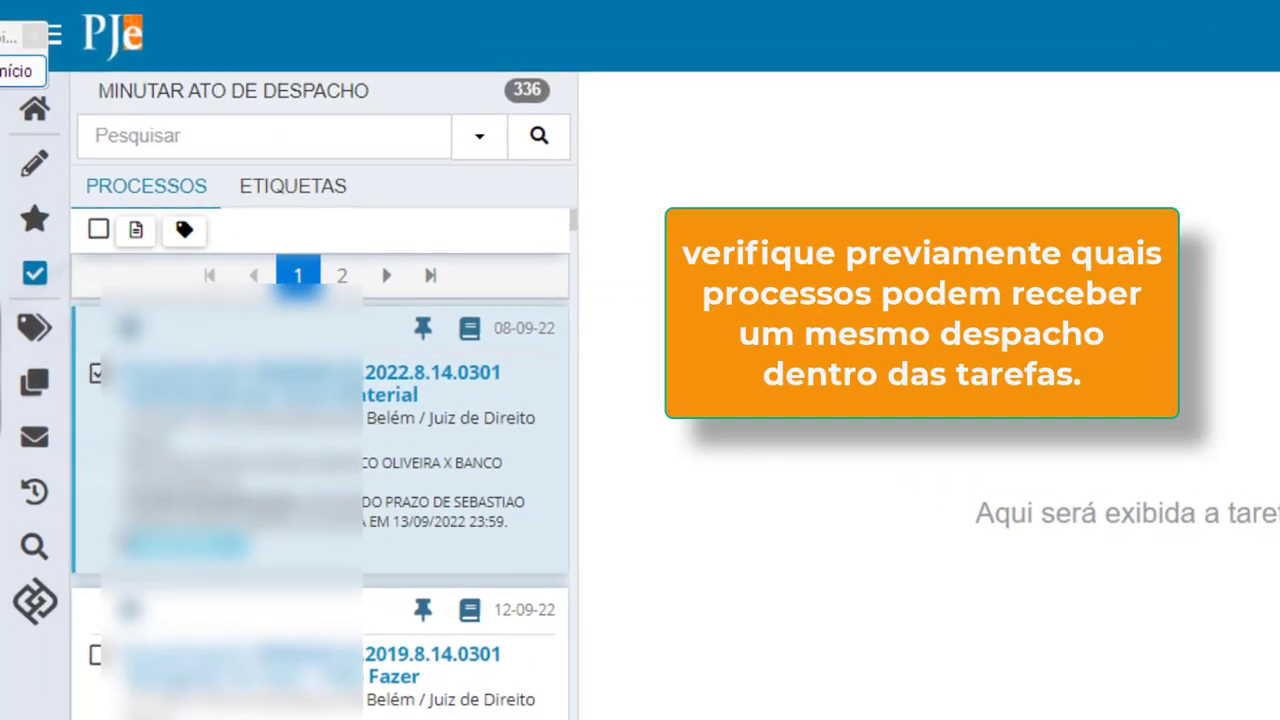
{"action": "left_click", "coordinate": [96, 655]}
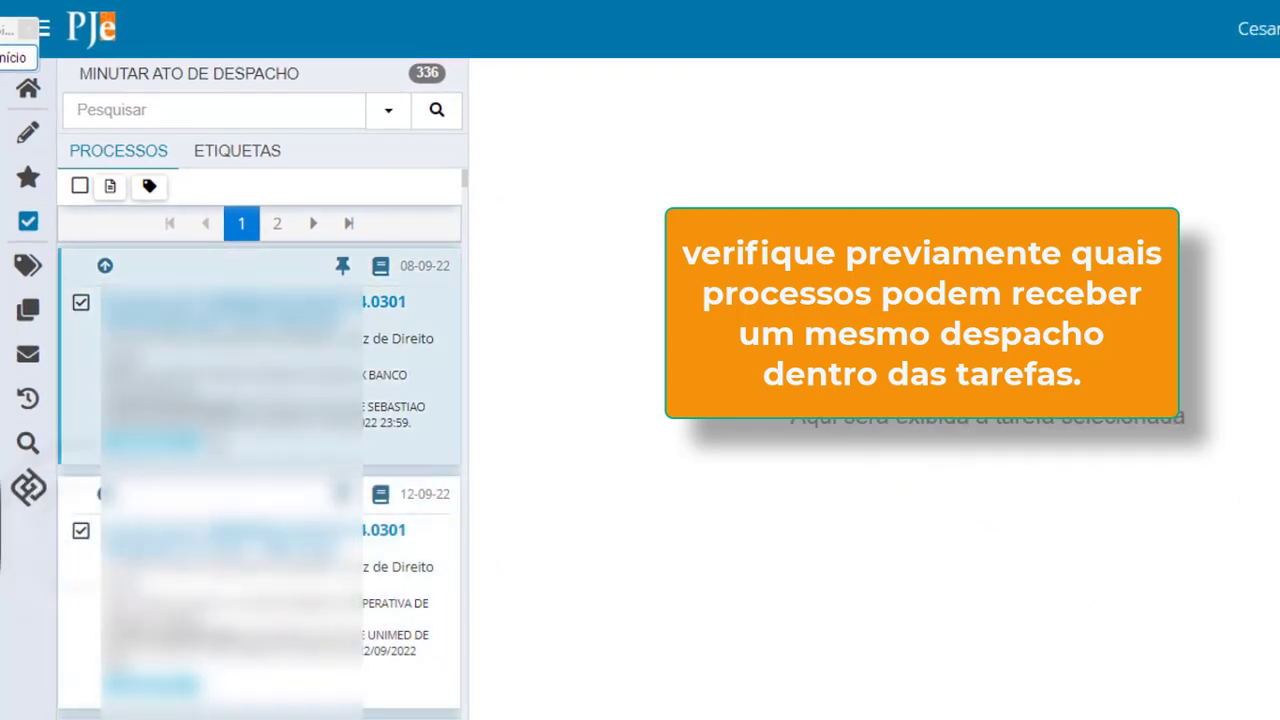
{"action": "scroll", "coordinate": [83, 622], "scroll_direction": "down", "scroll_amount": 2}
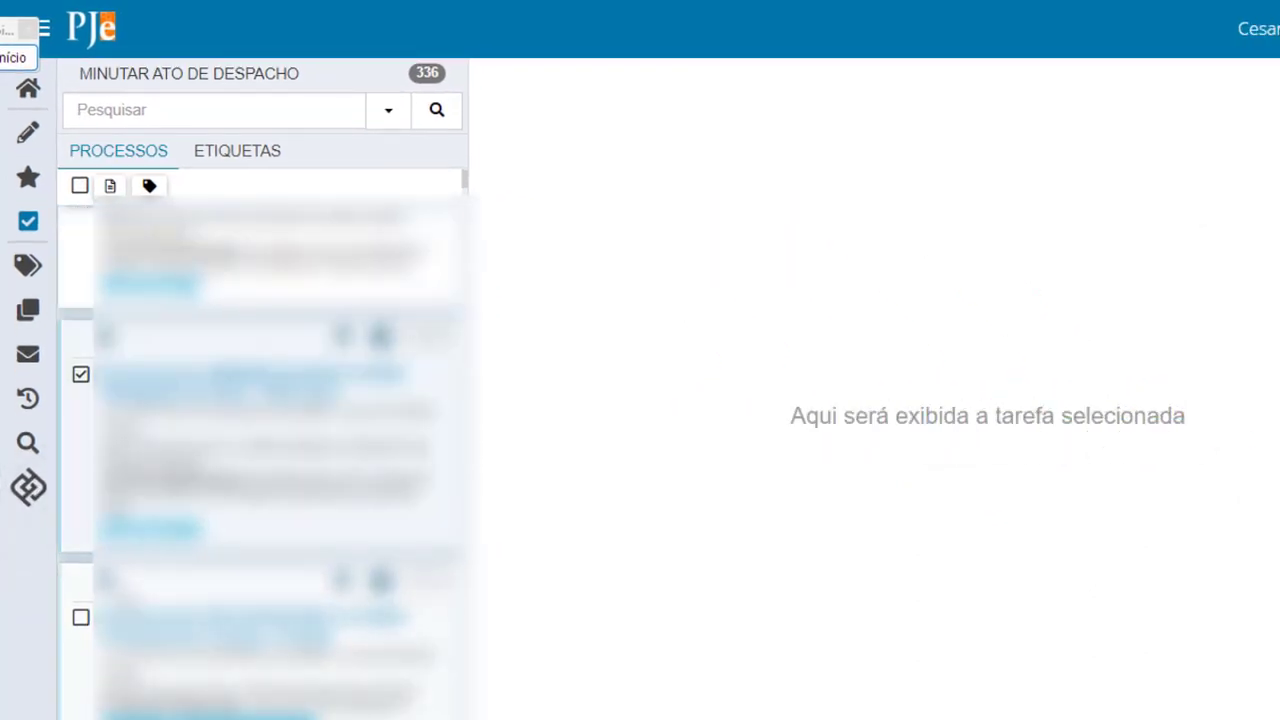
{"action": "left_click", "coordinate": [81, 620]}
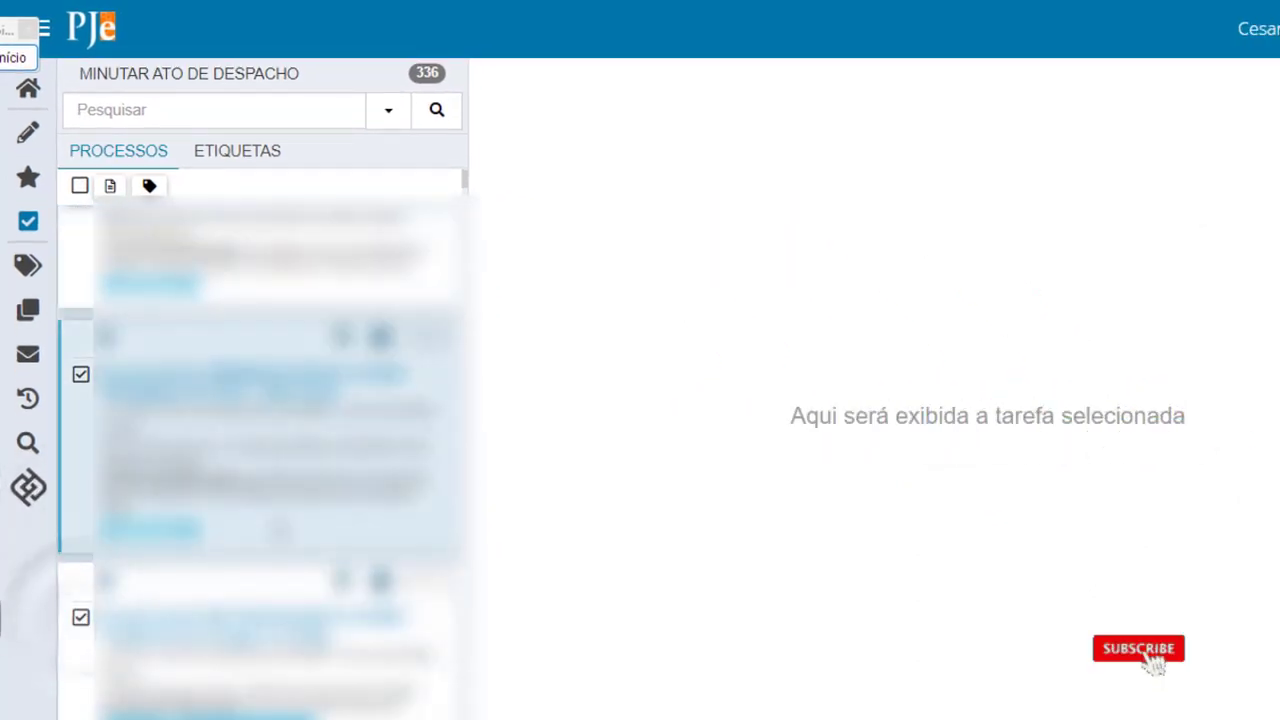
{"action": "scroll", "coordinate": [83, 622], "scroll_direction": "down", "scroll_amount": 2}
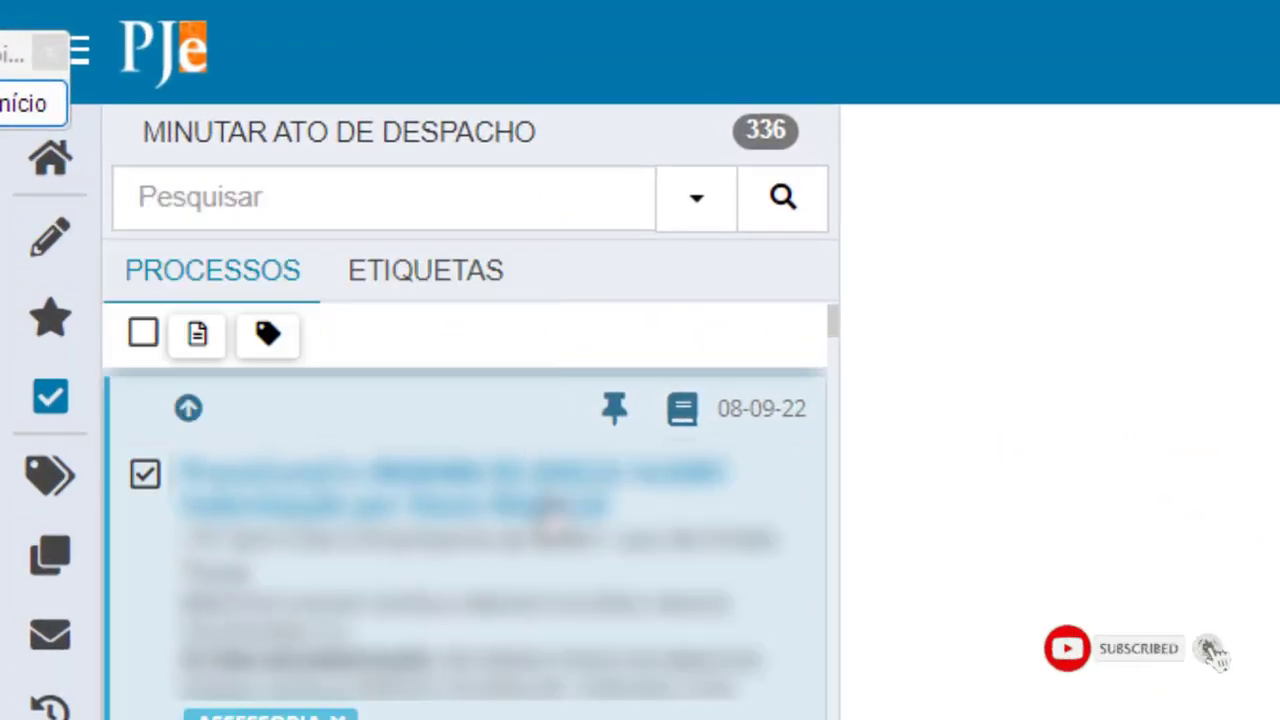
{"action": "left_click", "coordinate": [33, 103]}
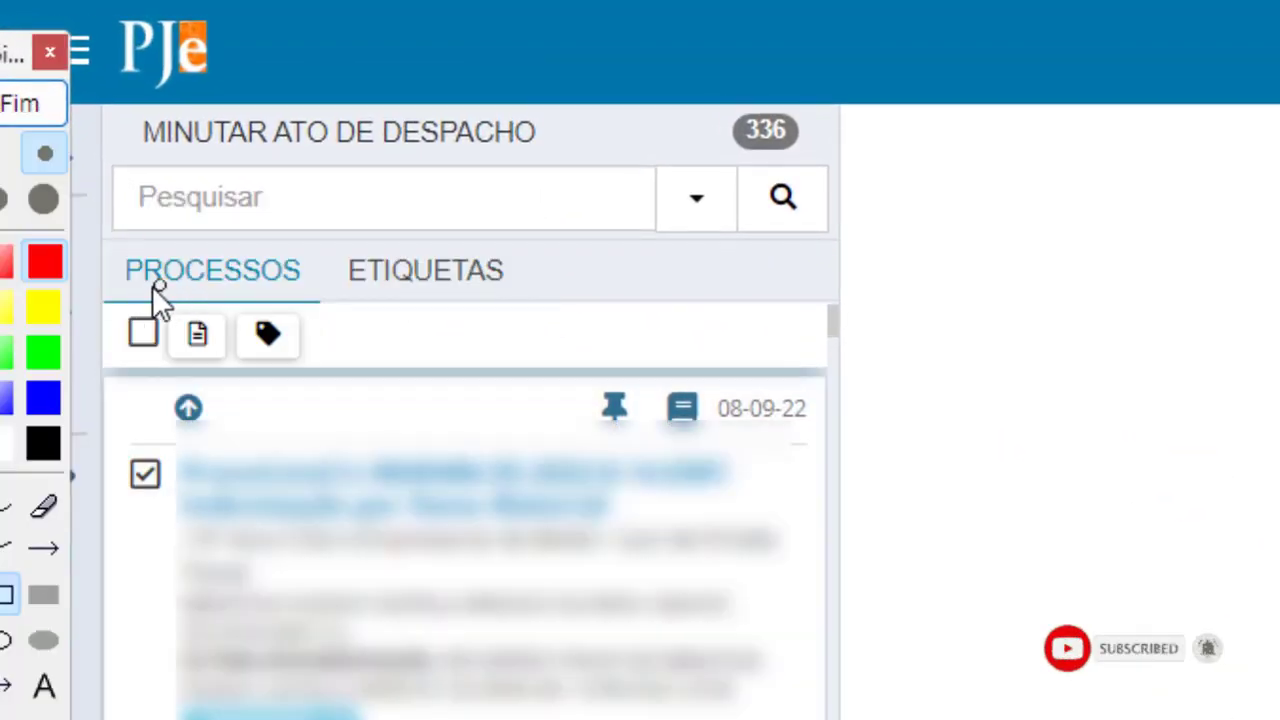
{"action": "mouse_move", "coordinate": [150, 286]}
{"action": "left_mouse_down"}
{"action": "mouse_move", "coordinate": [150, 318]}
{"action": "mouse_move", "coordinate": [243, 371]}
{"action": "left_mouse_up"}
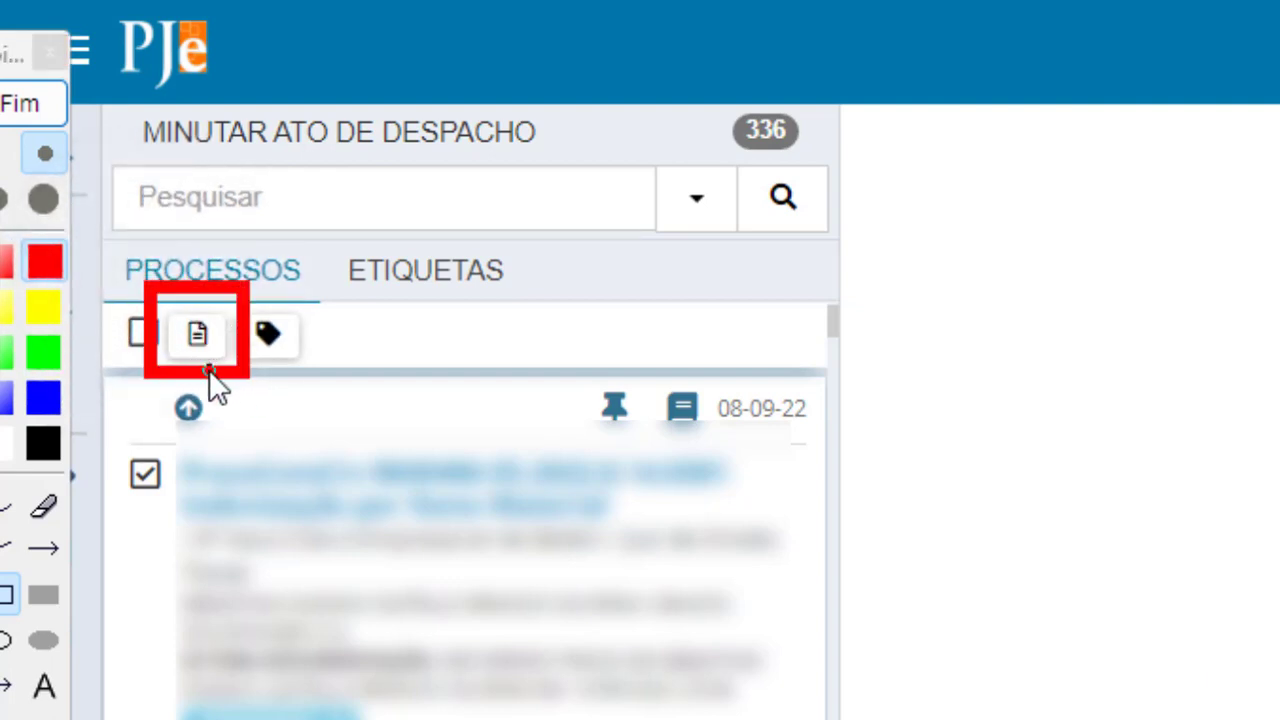
{"action": "key", "text": "Escape"}
Open the batch drafting form for the selected processes and maximize its window.
{"action": "left_click", "coordinate": [198, 337]}
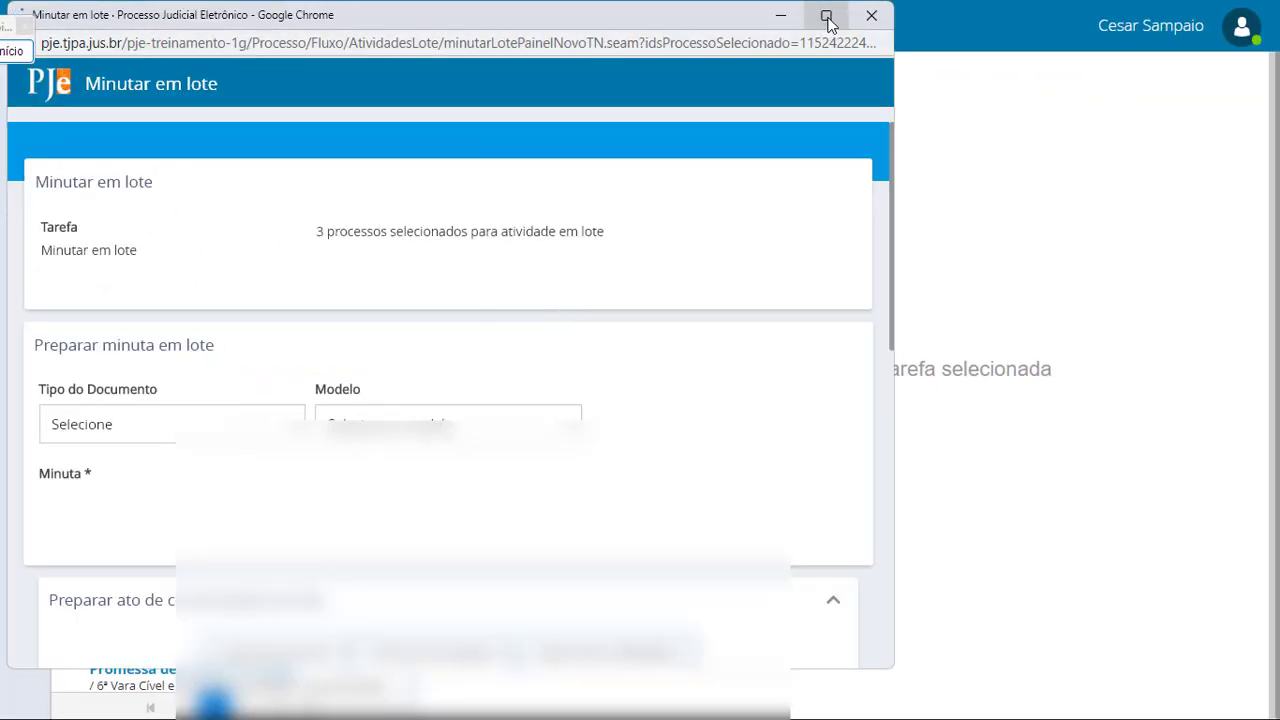
{"action": "left_click", "coordinate": [826, 17]}
Set the document type to Despacho and load the model DESPACHO/MANDADO PADRAO COM CHAVES DE ACESSO PJE.
{"action": "scroll", "coordinate": [437, 254], "scroll_direction": "down", "scroll_amount": 2}
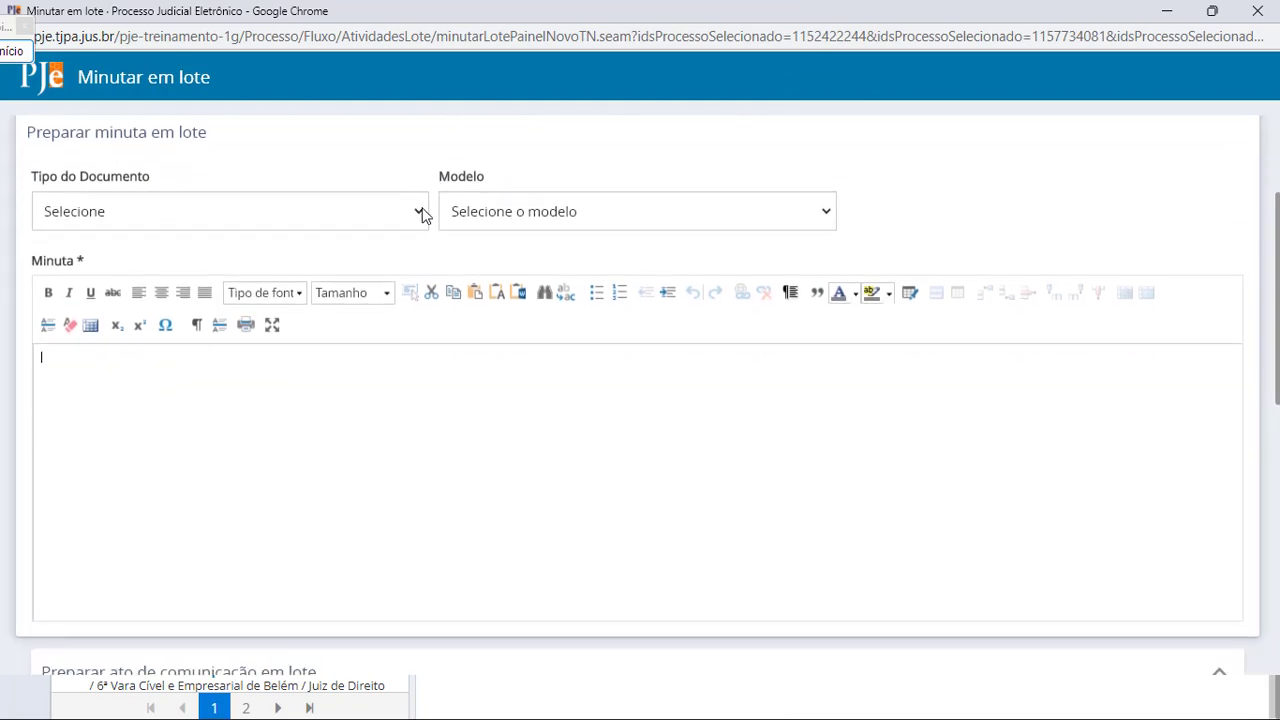
{"action": "left_click", "coordinate": [421, 211]}
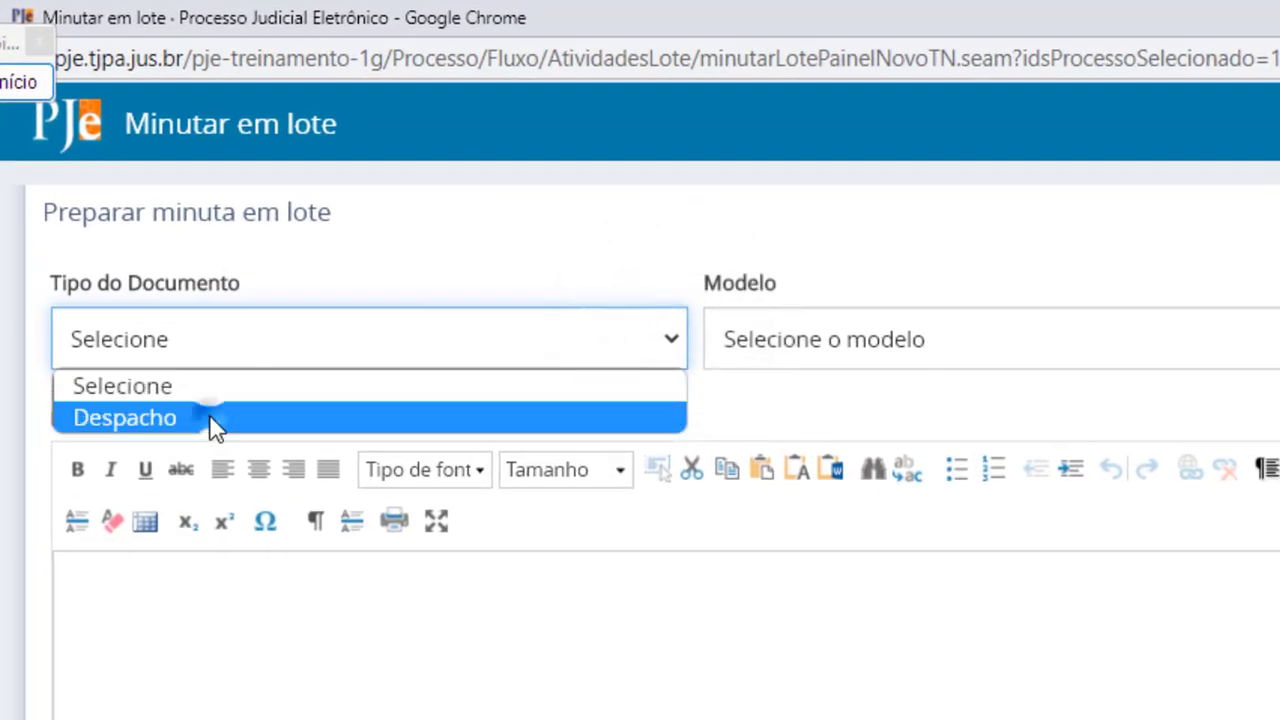
{"action": "left_click", "coordinate": [209, 418]}
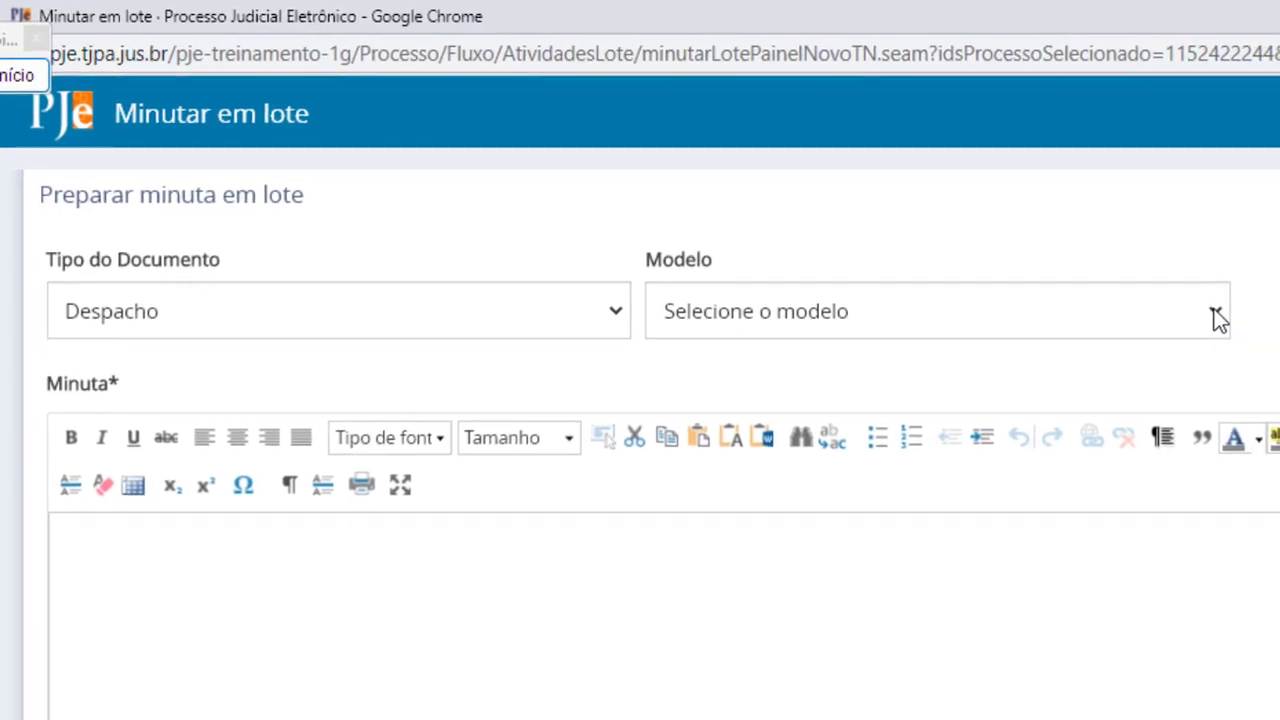
{"action": "left_click", "coordinate": [1272, 332]}
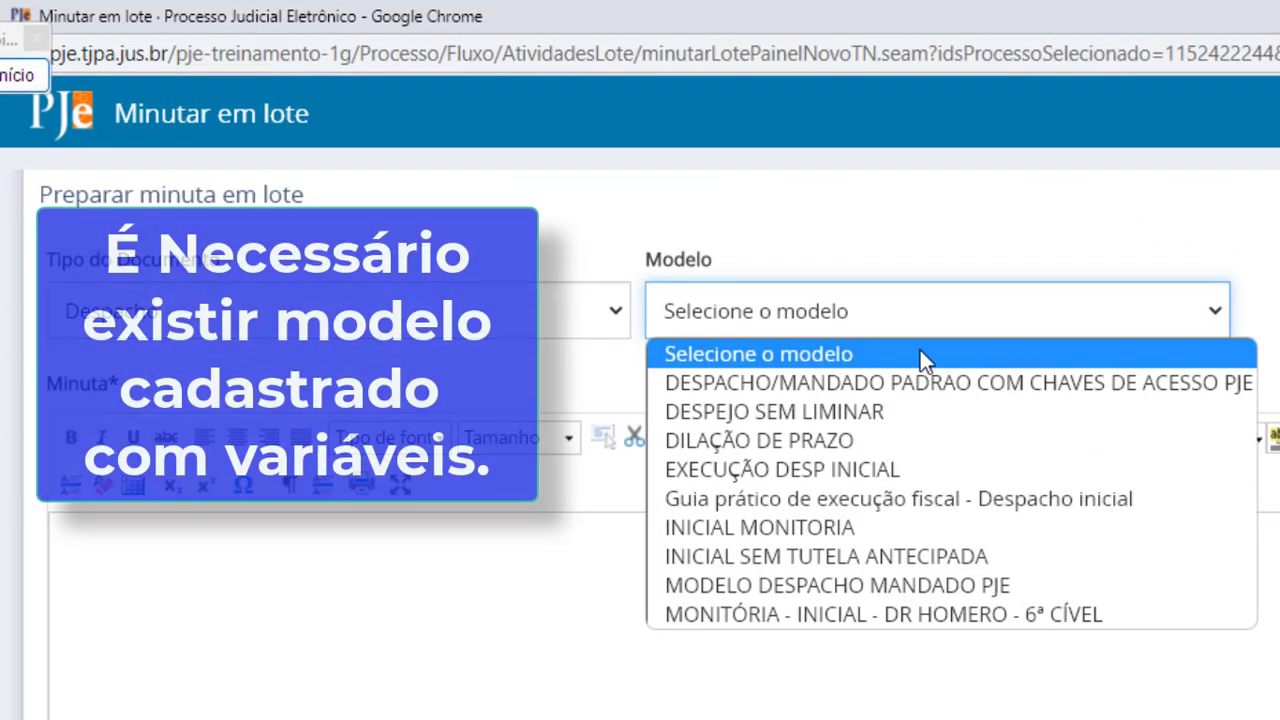
{"action": "left_click", "coordinate": [739, 387]}
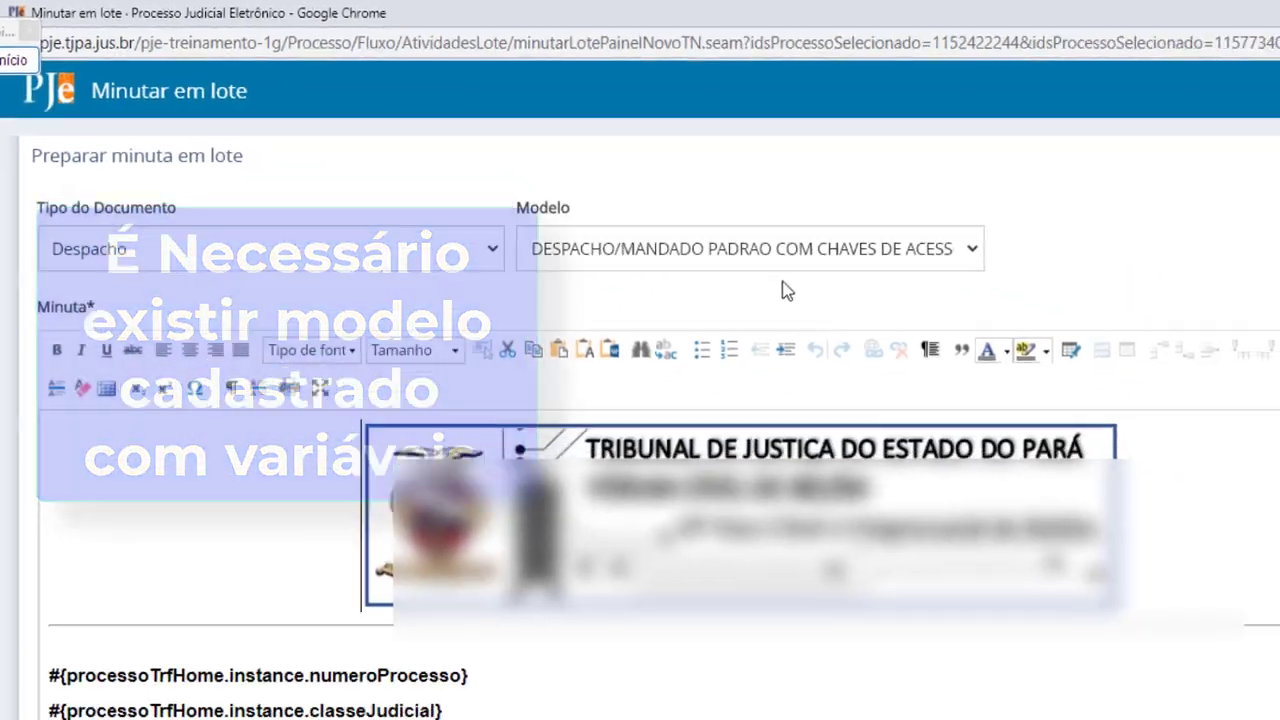
{"action": "scroll", "coordinate": [640, 480], "scroll_direction": "down", "scroll_amount": 3}
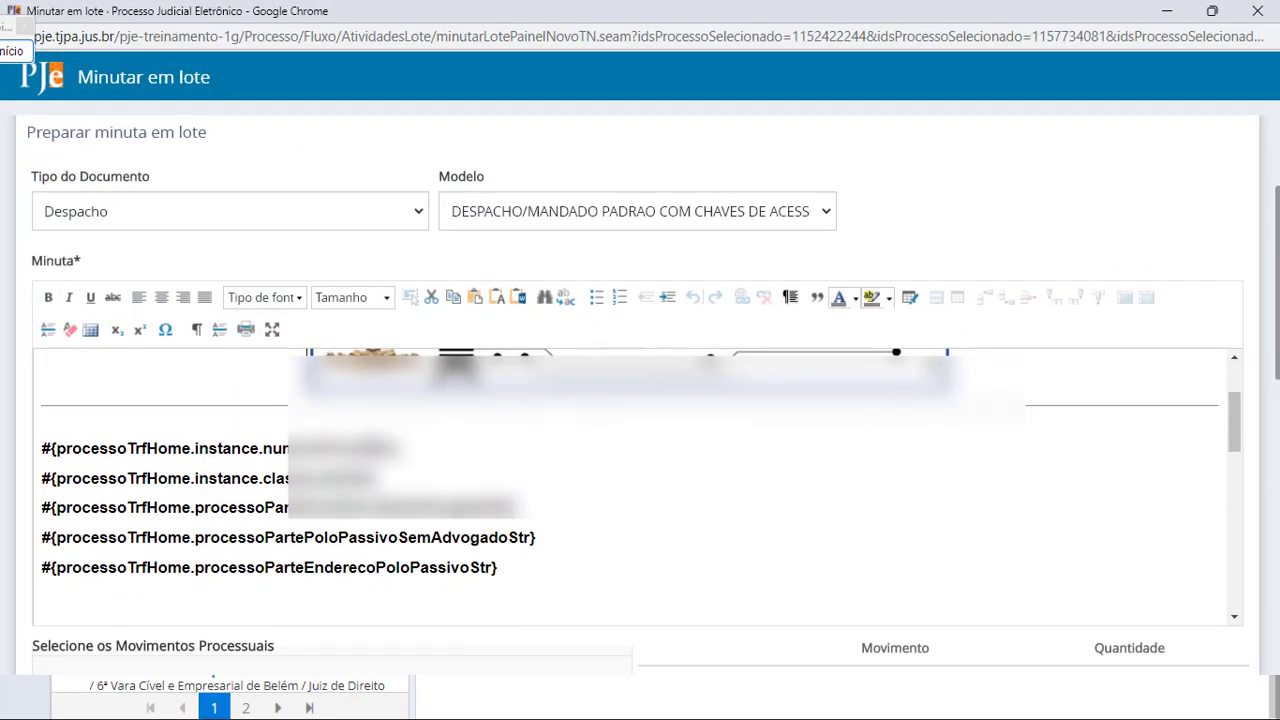
{"action": "mouse_move", "coordinate": [40, 408]}
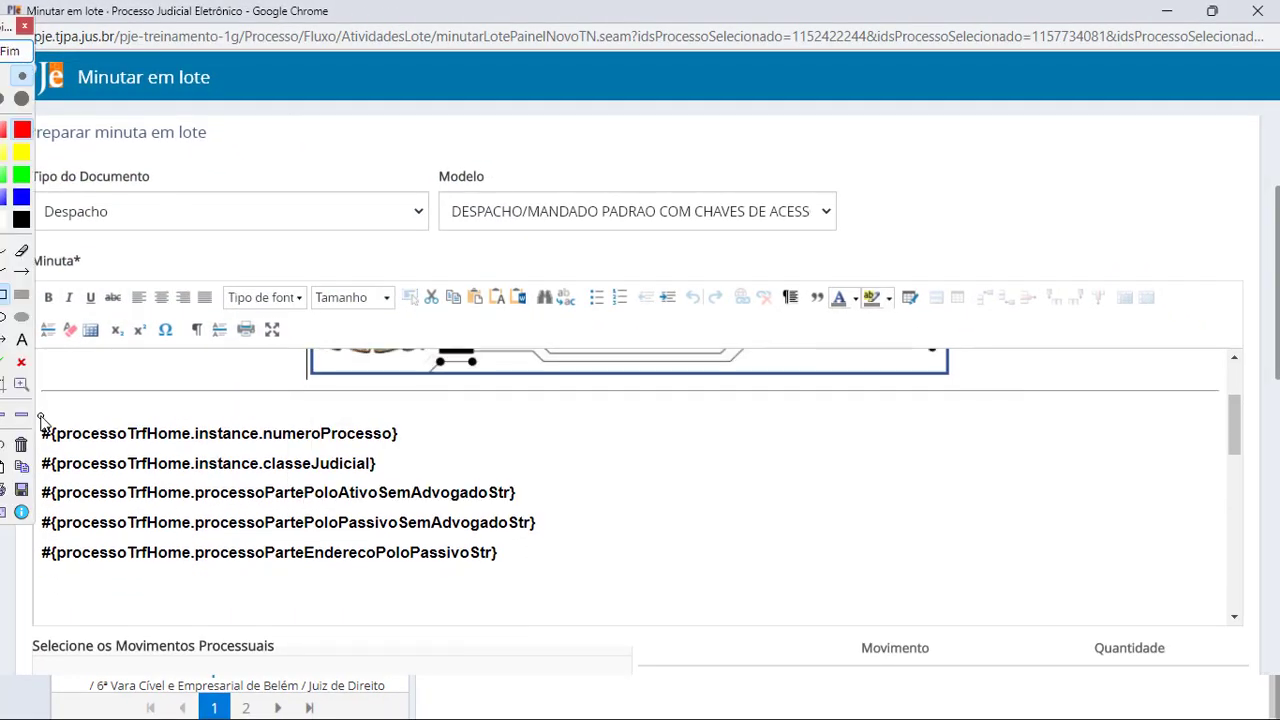
{"action": "mouse_move", "coordinate": [40, 418]}
{"action": "left_mouse_down"}
{"action": "mouse_move", "coordinate": [80, 480]}
{"action": "mouse_move", "coordinate": [490, 572]}
{"action": "mouse_move", "coordinate": [613, 576]}
{"action": "left_mouse_up"}
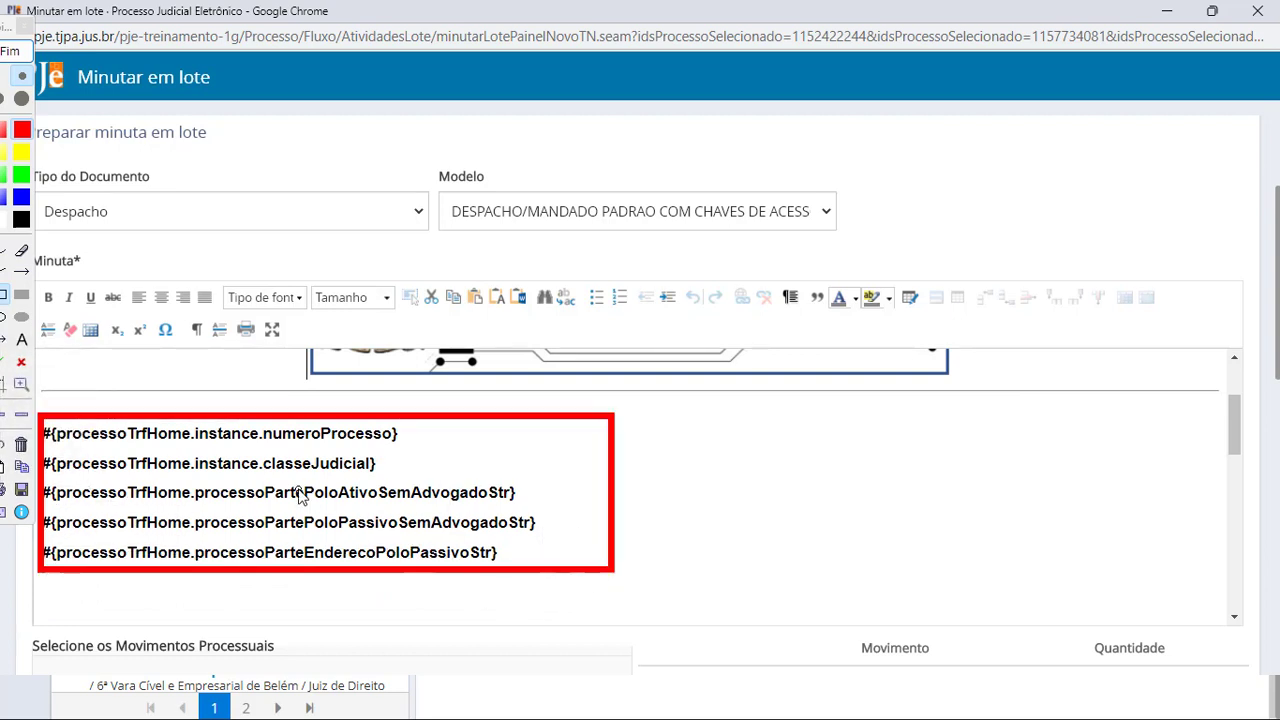
{"action": "key", "text": "Escape"}
Add the procedural movement Mero expediente (11010) from the Despacho (11009) group.
{"action": "scroll", "coordinate": [429, 257], "scroll_direction": "down", "scroll_amount": 3}
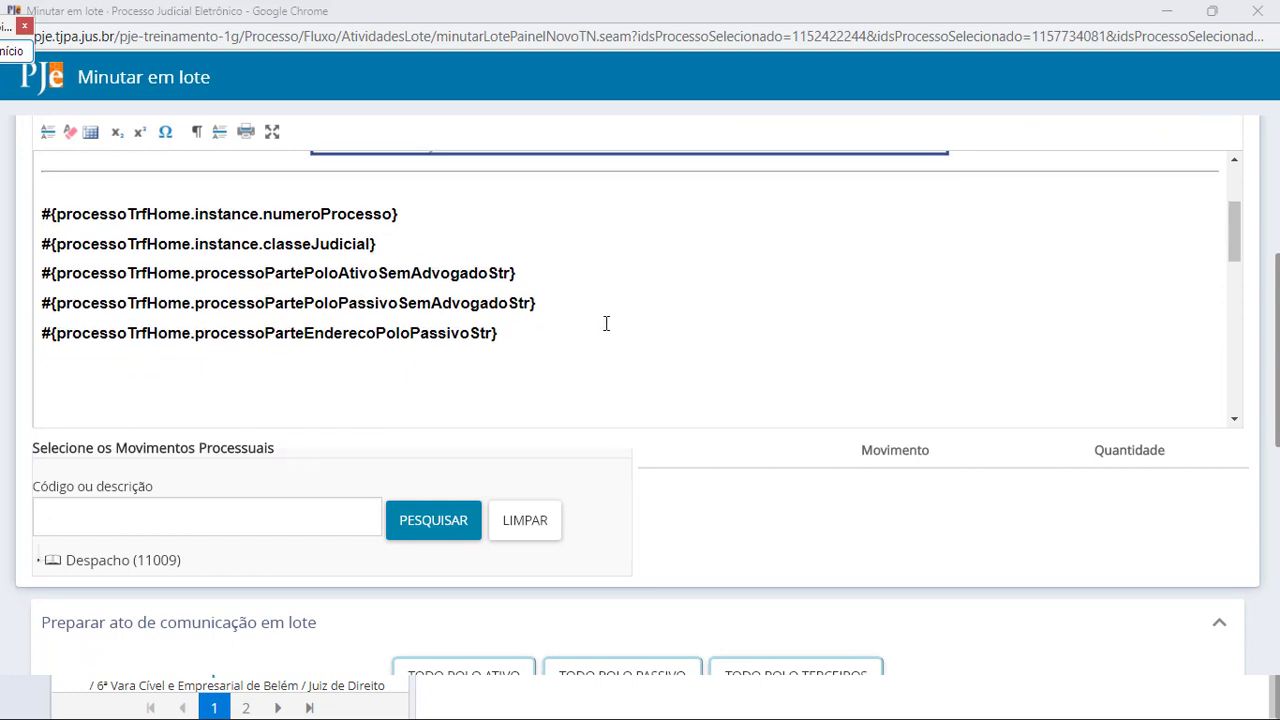
{"action": "scroll", "coordinate": [577, 334], "scroll_direction": "down", "scroll_amount": 1}
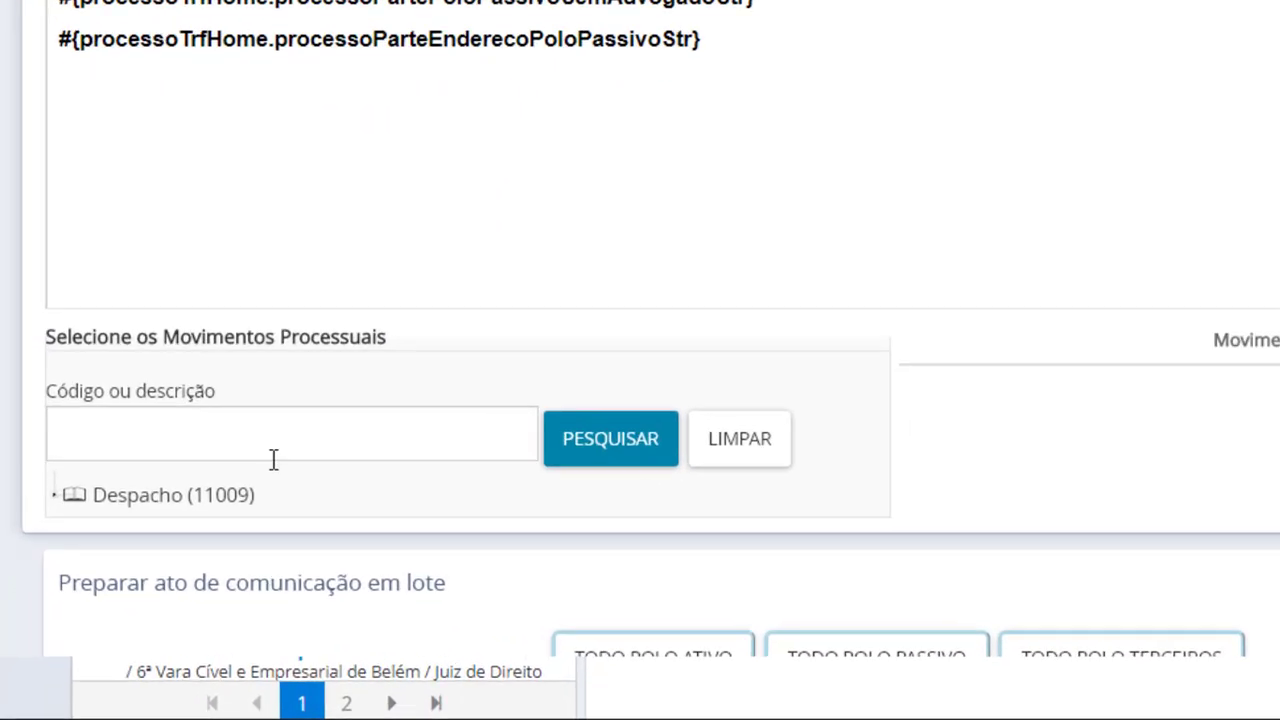
{"action": "left_click", "coordinate": [68, 447]}
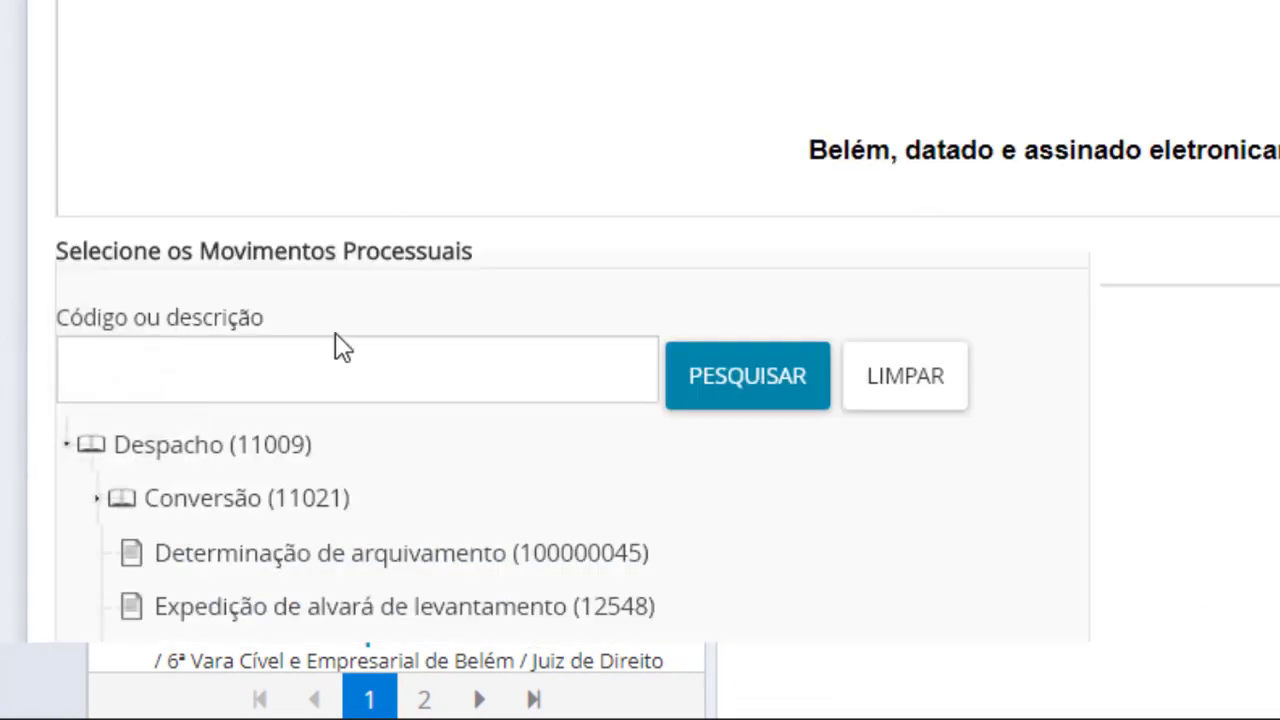
{"action": "scroll", "coordinate": [372, 479], "scroll_direction": "down", "scroll_amount": 1}
{"action": "left_click", "coordinate": [292, 530]}
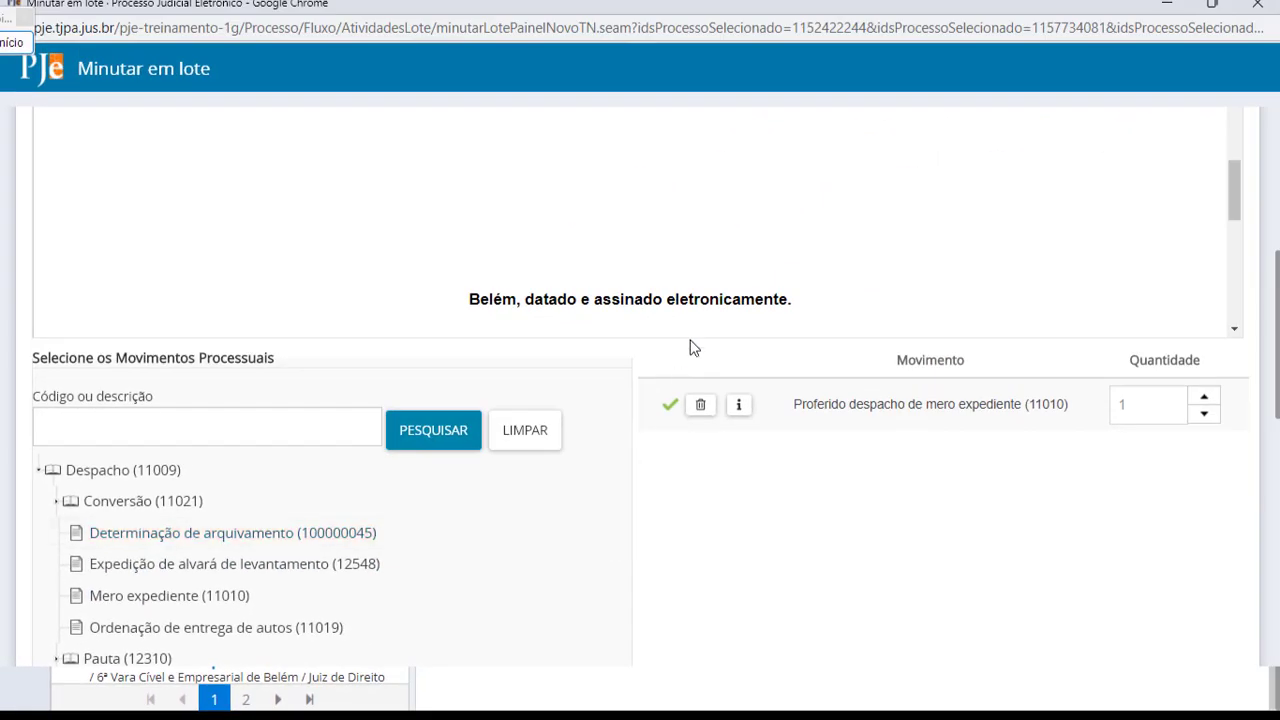
Add to the draft body: "Defiro o pedido de pesquisa via infojud, após o pagamento das custas, que deverá ser realizado no prazo de 15 dias".
{"action": "scroll", "coordinate": [747, 256], "scroll_direction": "up", "scroll_amount": 3}
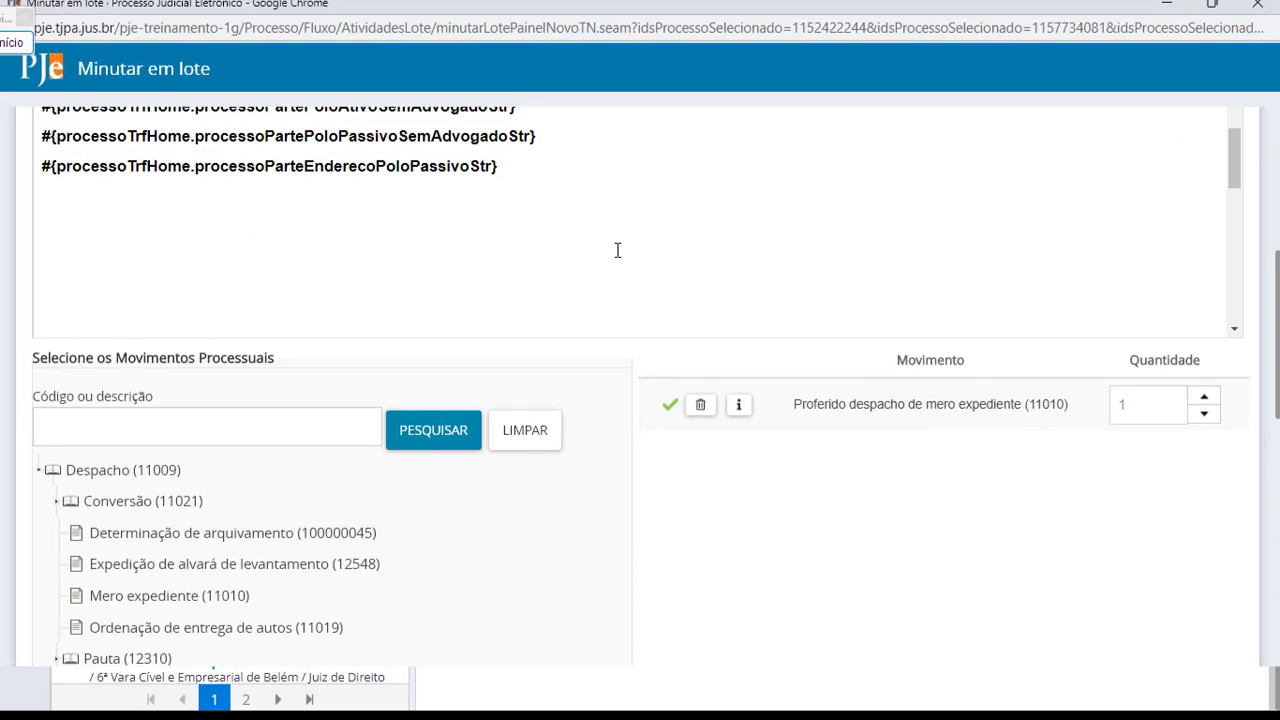
{"action": "type", "text": "Defiro o pedido de pesquisa via infojud, após o pagamento das custas, que deverá ser realizado no prazo de 15 dias"}
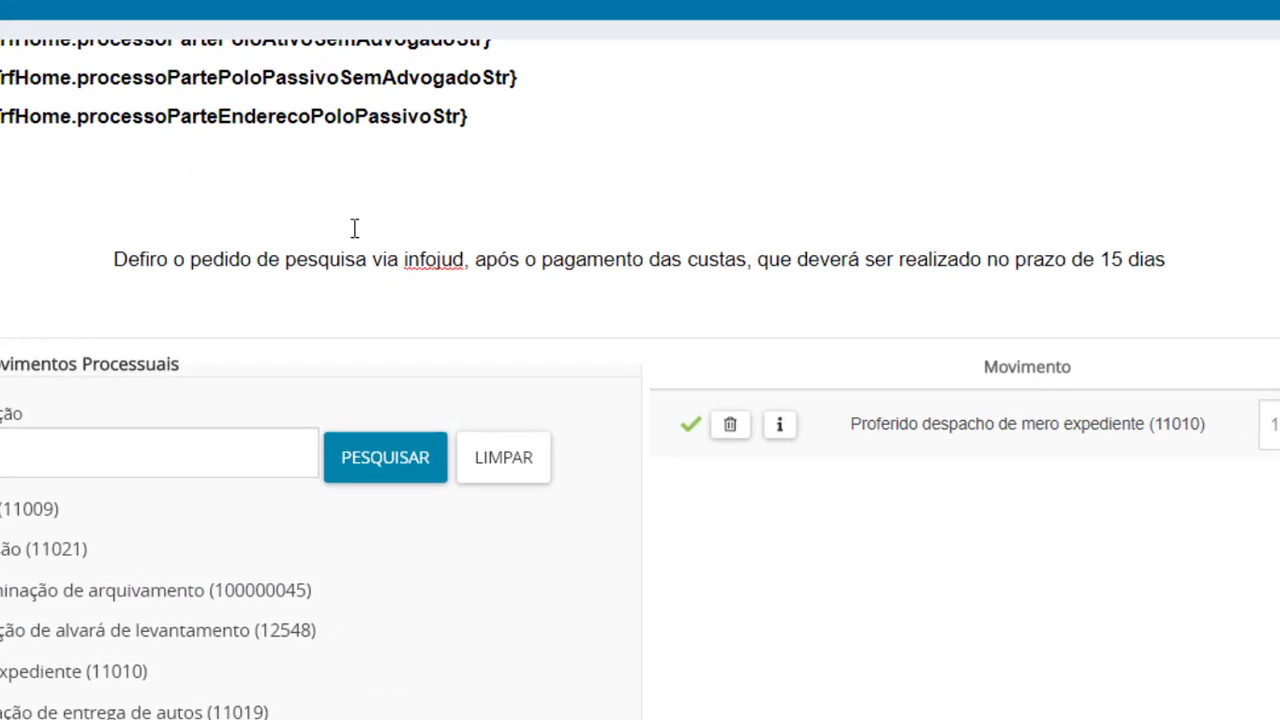
Review the added order text, the judge's signature variables and the closing lines of the draft.
{"action": "scroll", "coordinate": [446, 160], "scroll_direction": "down", "scroll_amount": 2}
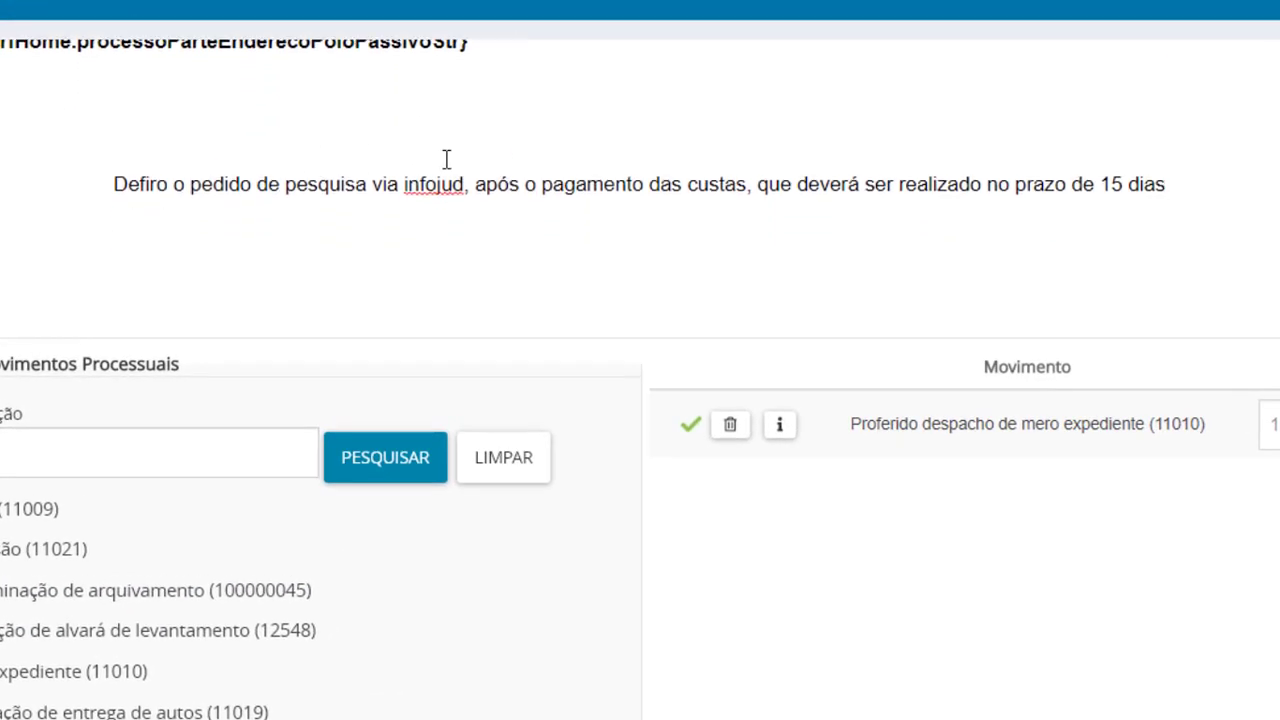
{"action": "triple_click", "coordinate": [178, 200]}
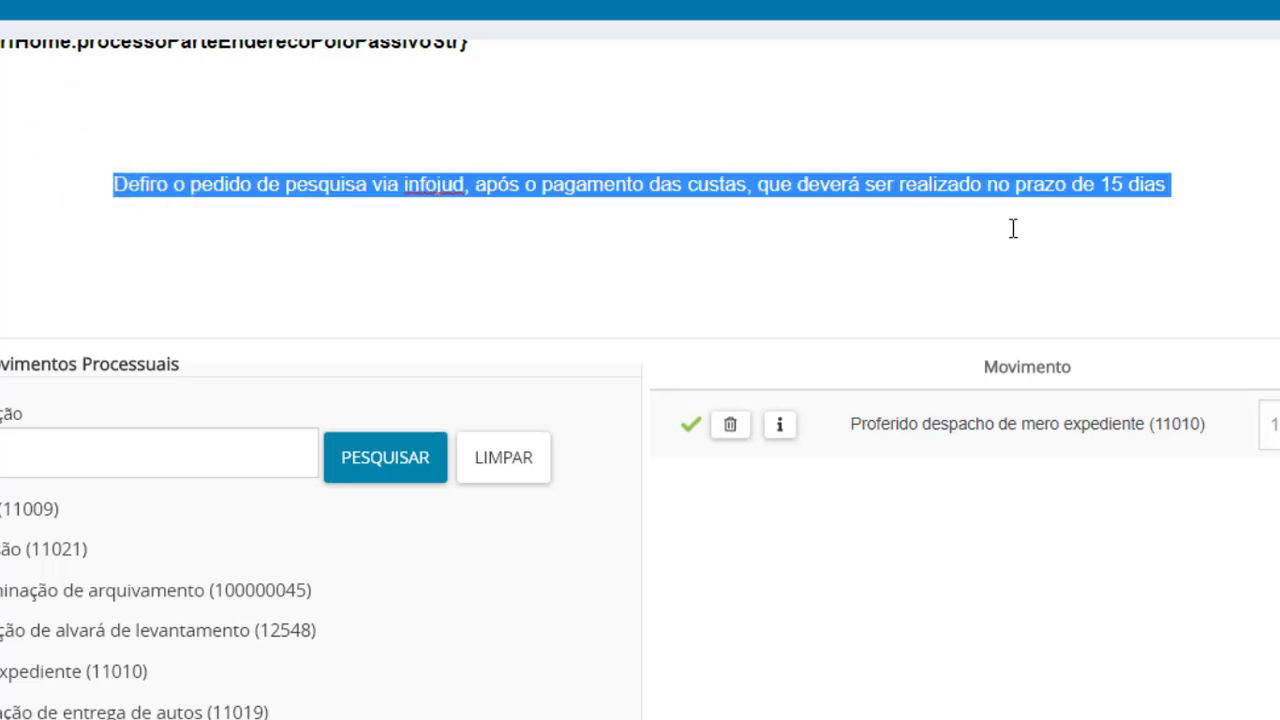
{"action": "left_click", "coordinate": [788, 259]}
{"action": "scroll", "coordinate": [785, 260], "scroll_direction": "down", "scroll_amount": 2}
{"action": "scroll", "coordinate": [785, 258], "scroll_direction": "down", "scroll_amount": 1}
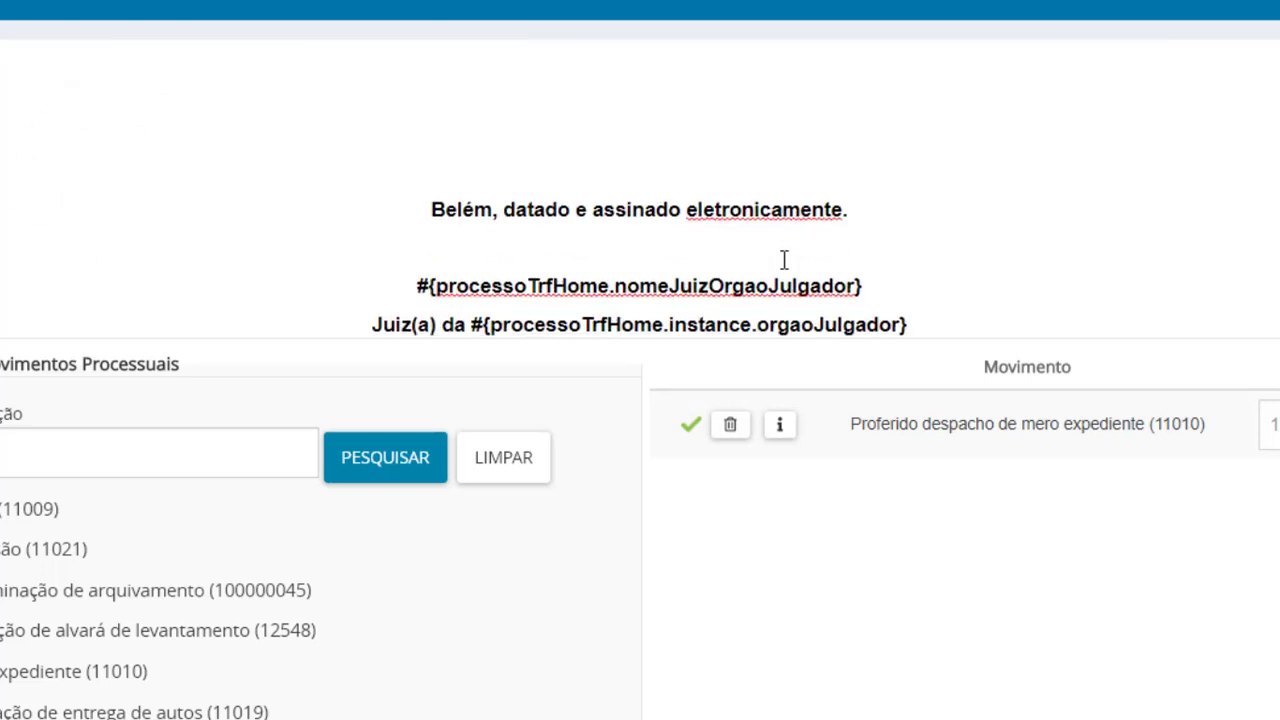
{"action": "scroll", "coordinate": [929, 244], "scroll_direction": "down", "scroll_amount": 2}
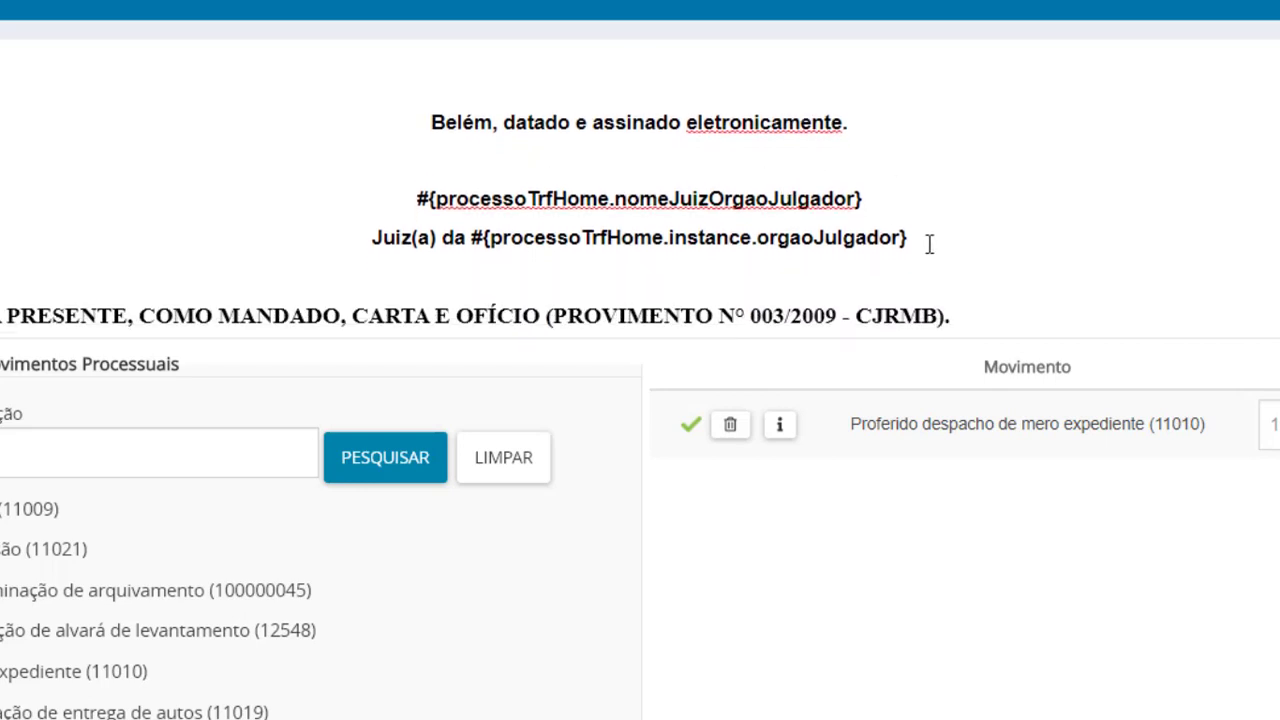
{"action": "scroll", "coordinate": [1021, 222], "scroll_direction": "down", "scroll_amount": 1}
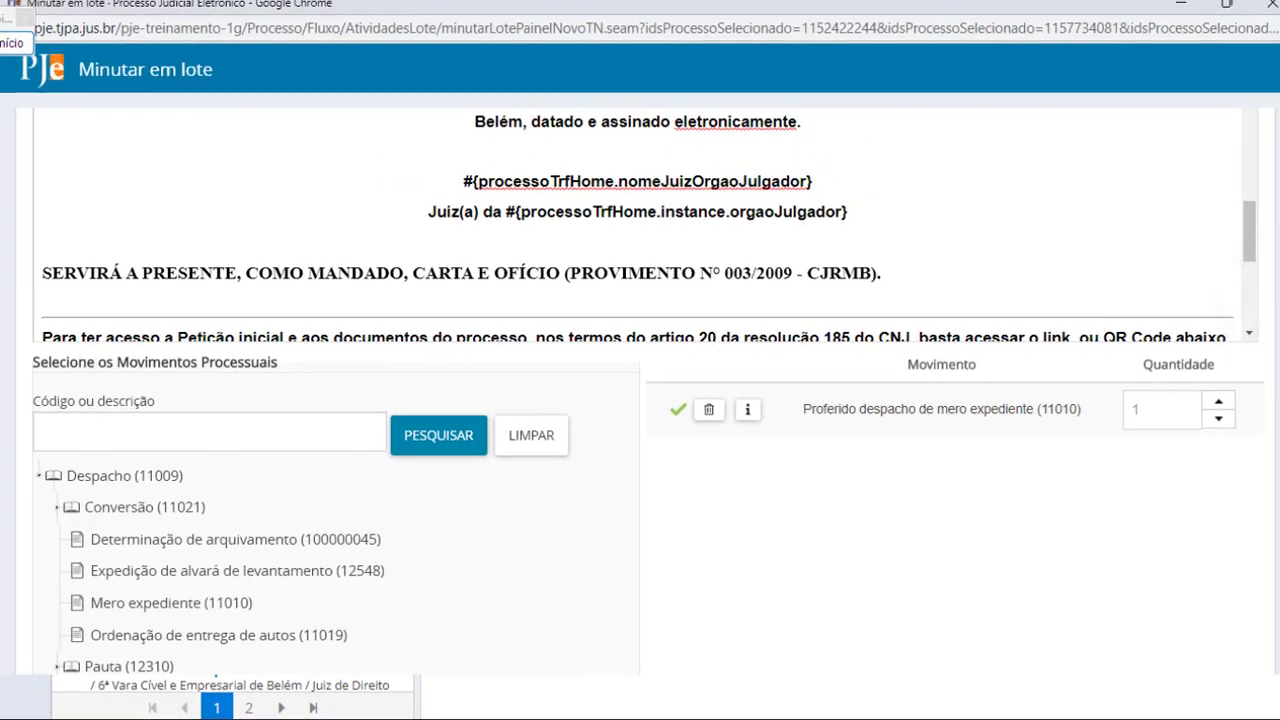
Examine the batch communication options for party poles and communication means, and the transition selection for the processes.
{"action": "scroll", "coordinate": [1270, 528], "scroll_direction": "down", "scroll_amount": 6}
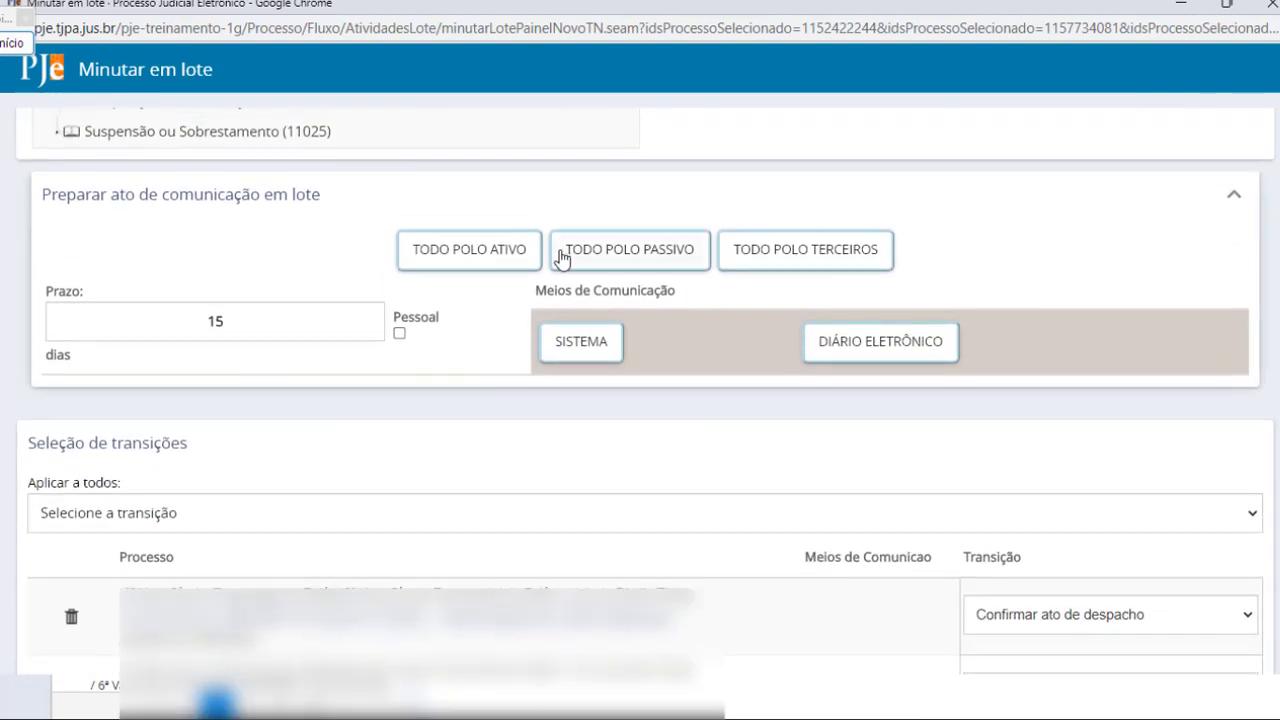
{"action": "key", "text": "F9"}
{"action": "mouse_move", "coordinate": [381, 213]}
{"action": "left_mouse_down"}
{"action": "mouse_move", "coordinate": [457, 290]}
{"action": "mouse_move", "coordinate": [545, 279]}
{"action": "left_mouse_up"}
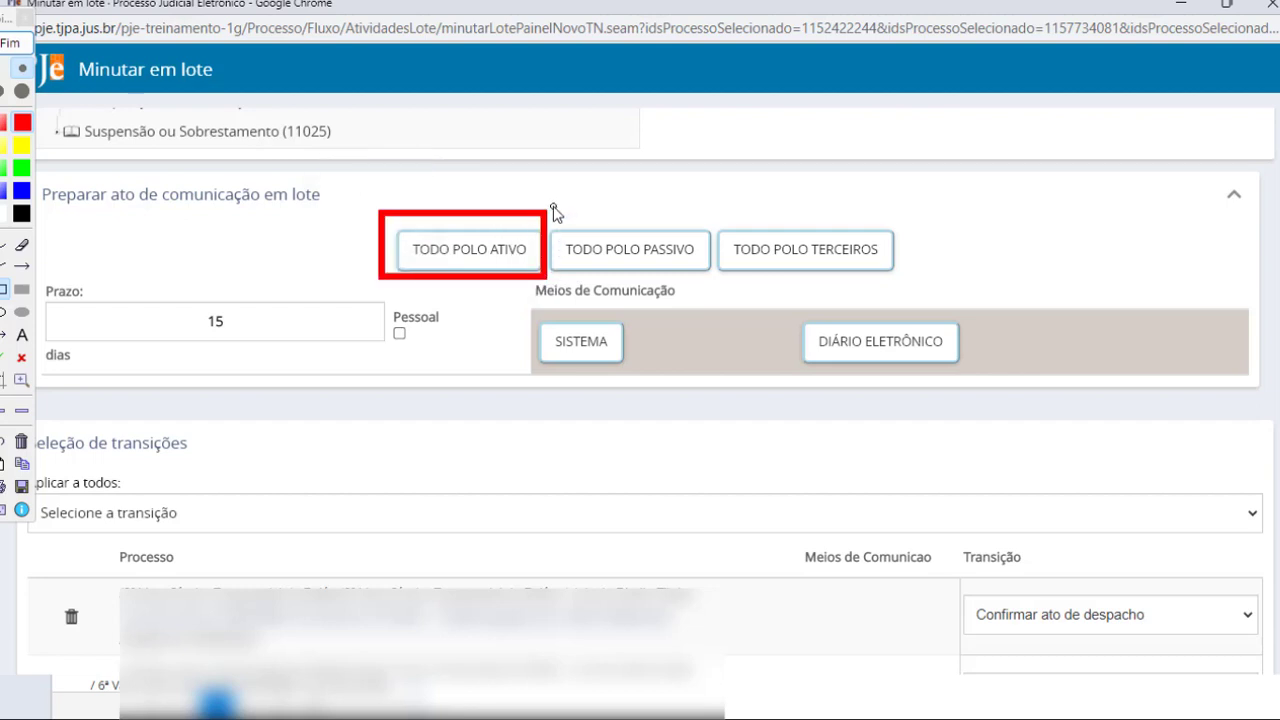
{"action": "key", "text": "F9"}
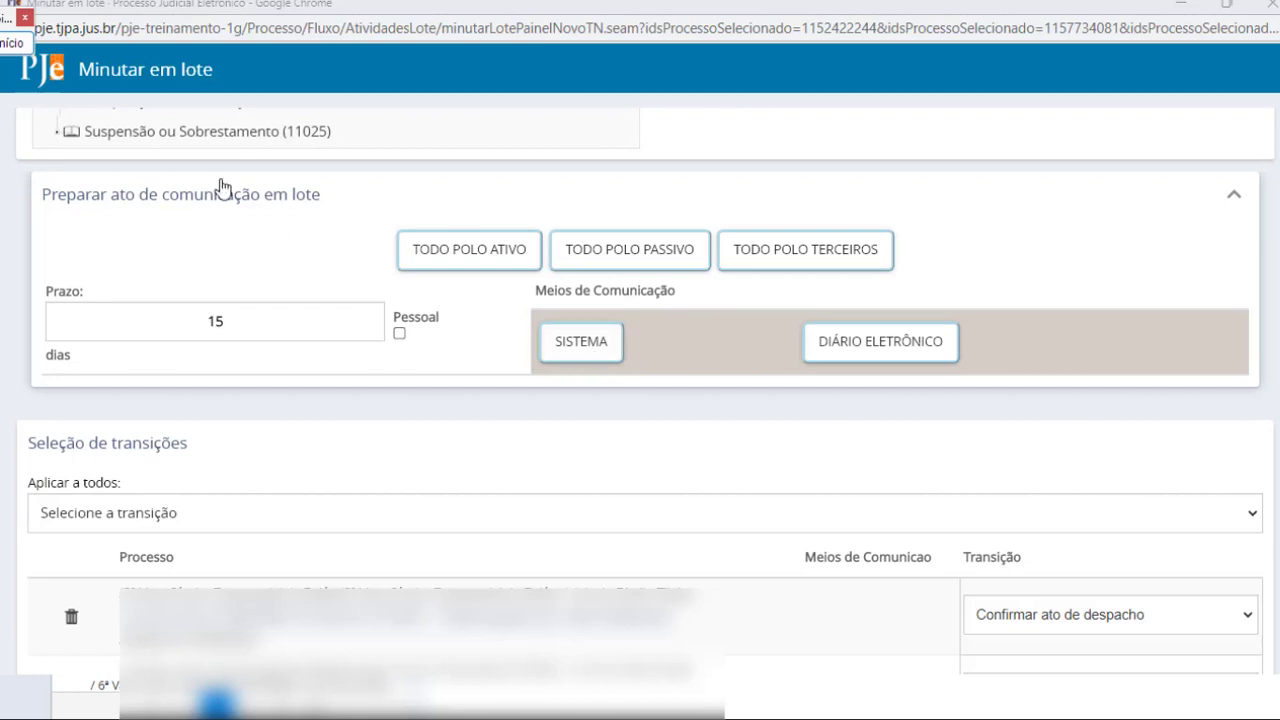
{"action": "left_click", "coordinate": [10, 48]}
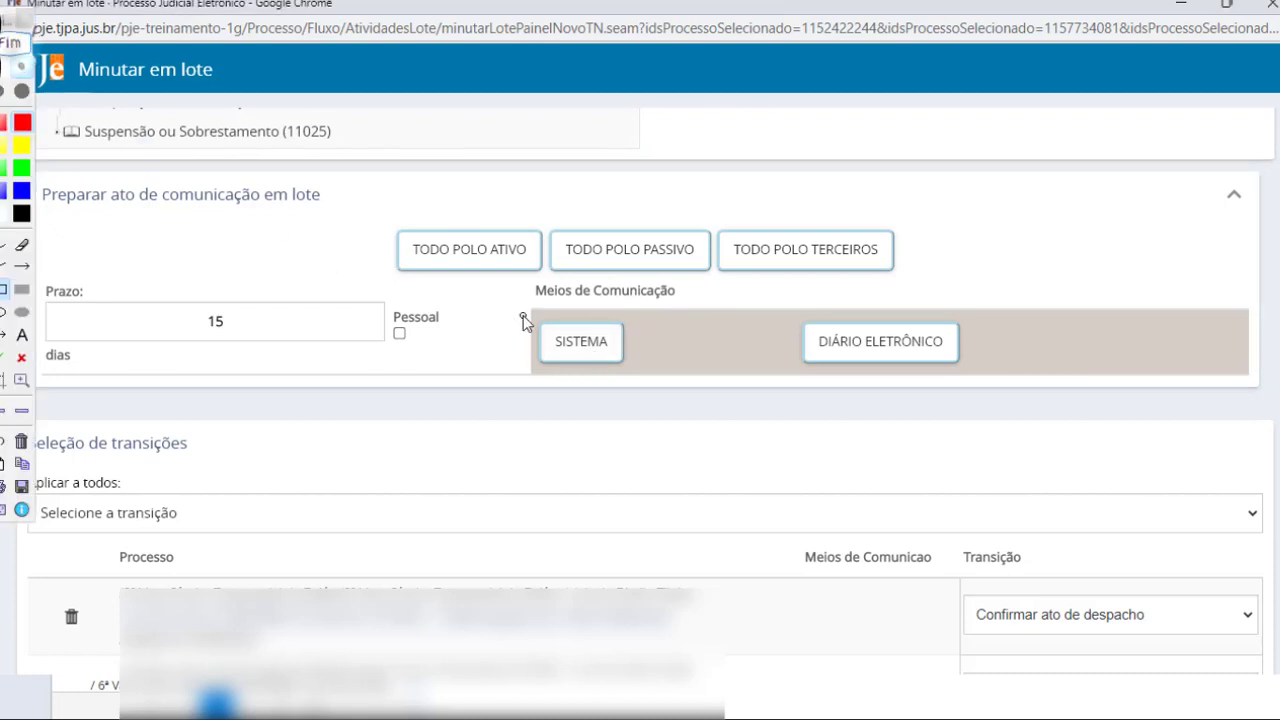
{"action": "mouse_move", "coordinate": [523, 315]}
{"action": "left_mouse_down"}
{"action": "mouse_move", "coordinate": [600, 380]}
{"action": "mouse_move", "coordinate": [640, 383]}
{"action": "left_mouse_up"}
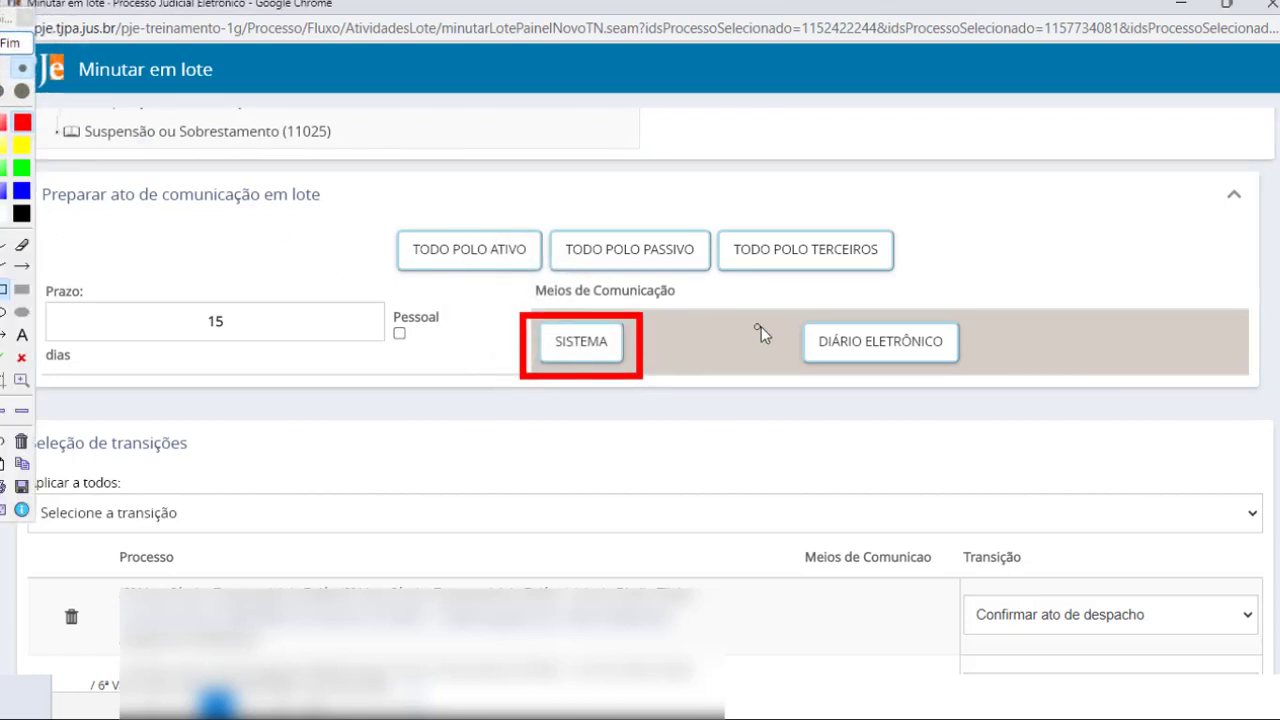
{"action": "mouse_move", "coordinate": [787, 299]}
{"action": "left_mouse_down"}
{"action": "mouse_move", "coordinate": [789, 343]}
{"action": "mouse_move", "coordinate": [925, 383]}
{"action": "mouse_move", "coordinate": [982, 382]}
{"action": "left_mouse_up"}
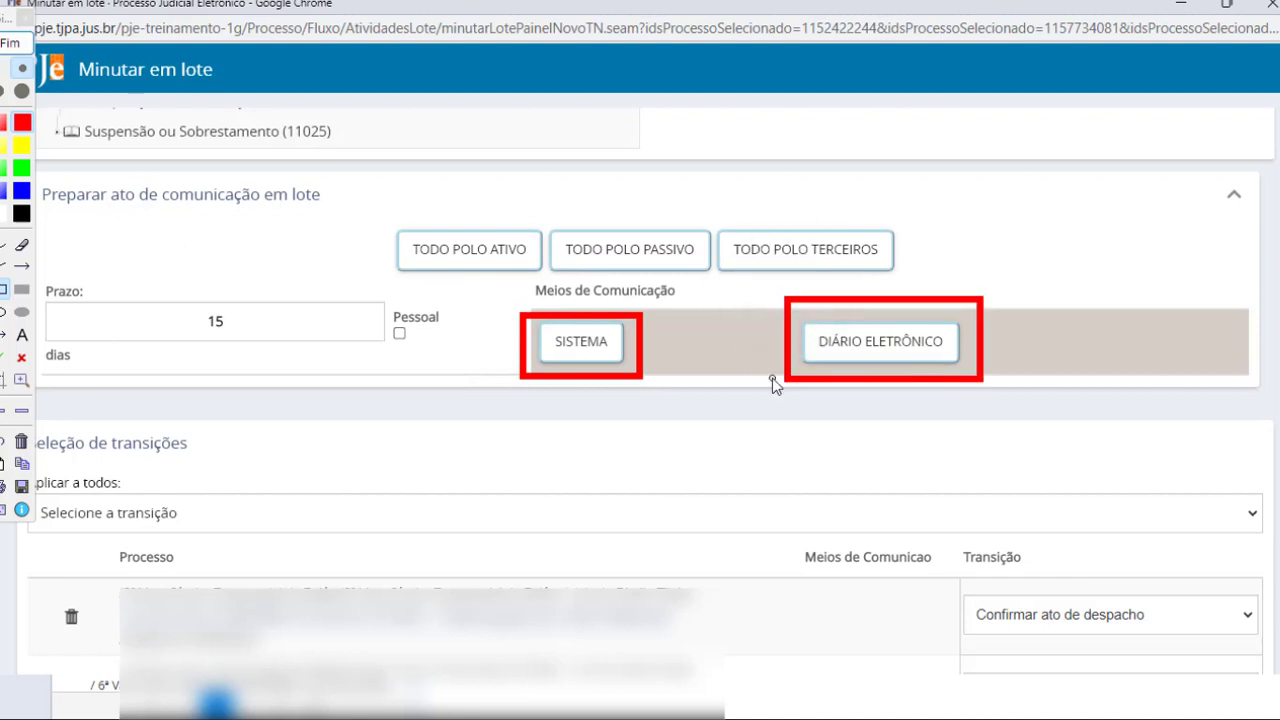
{"action": "key", "text": "Escape"}
{"action": "scroll", "coordinate": [471, 277], "scroll_direction": "down", "scroll_amount": 3}
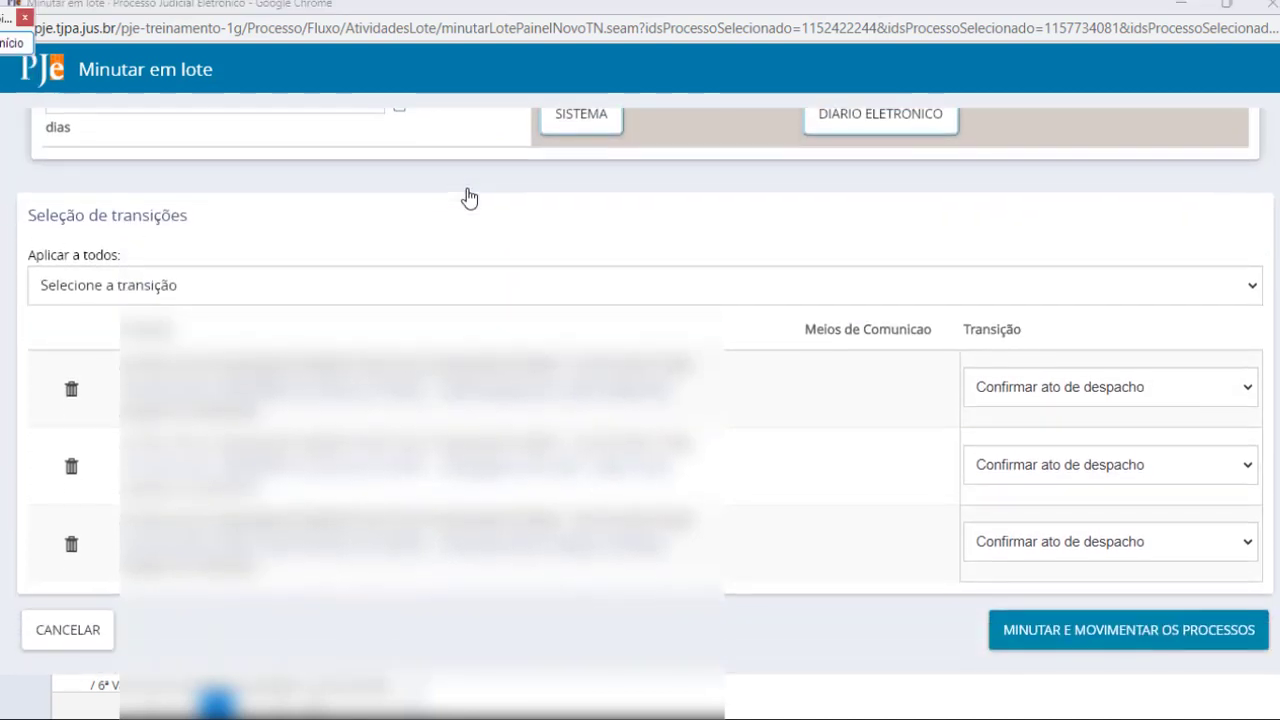
{"action": "scroll", "coordinate": [470, 197], "scroll_direction": "down", "scroll_amount": 1}
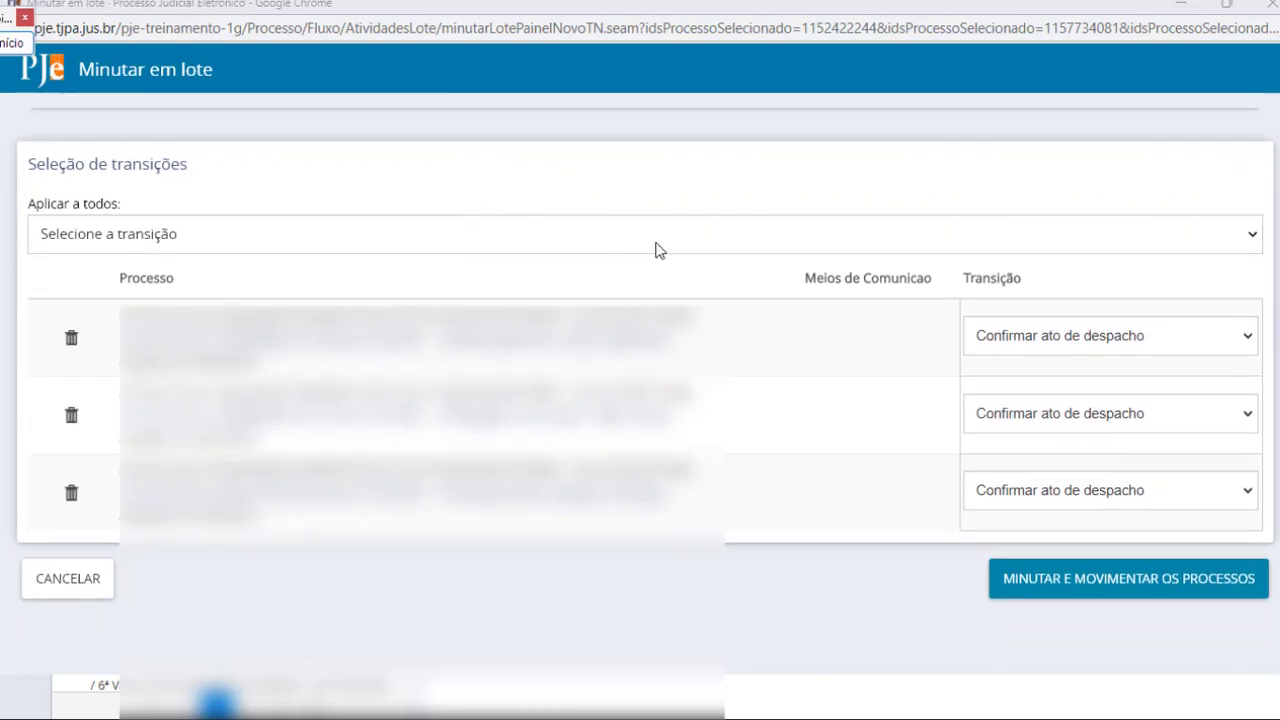
Apply the transition "Confirmar ato de despacho" to all processes in the batch.
{"action": "left_click", "coordinate": [604, 245]}
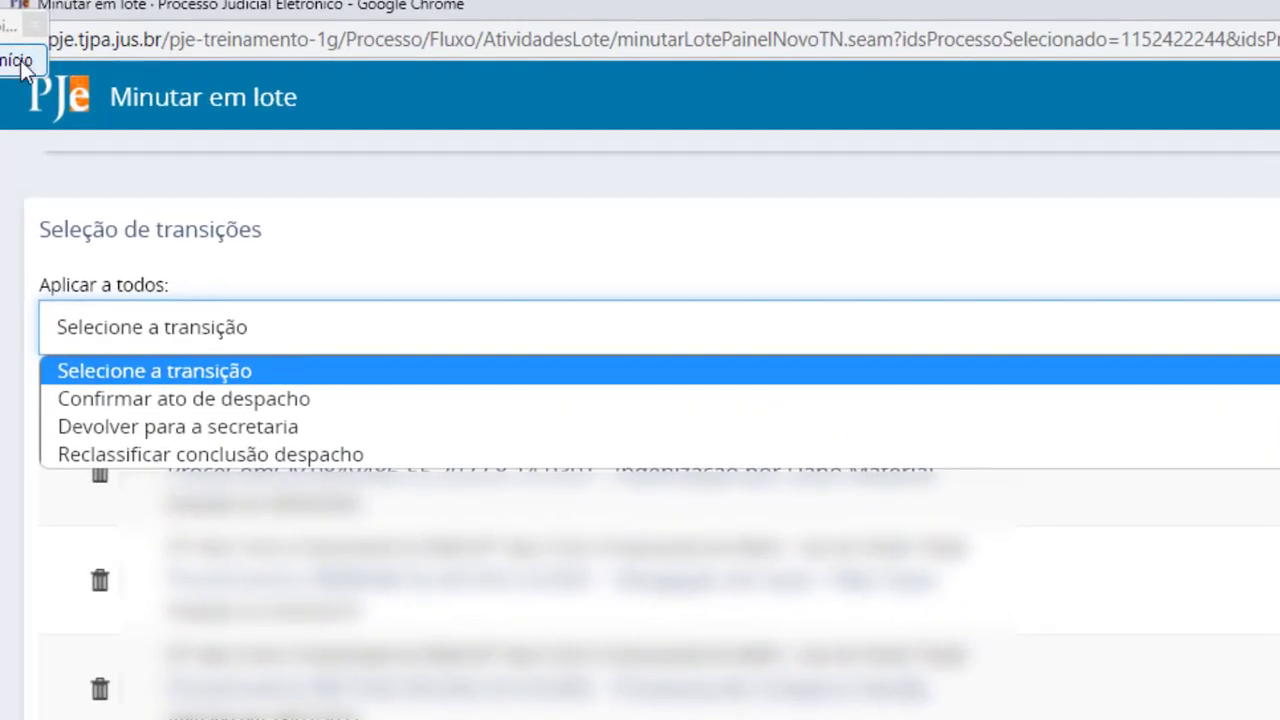
{"action": "left_click", "coordinate": [287, 398]}
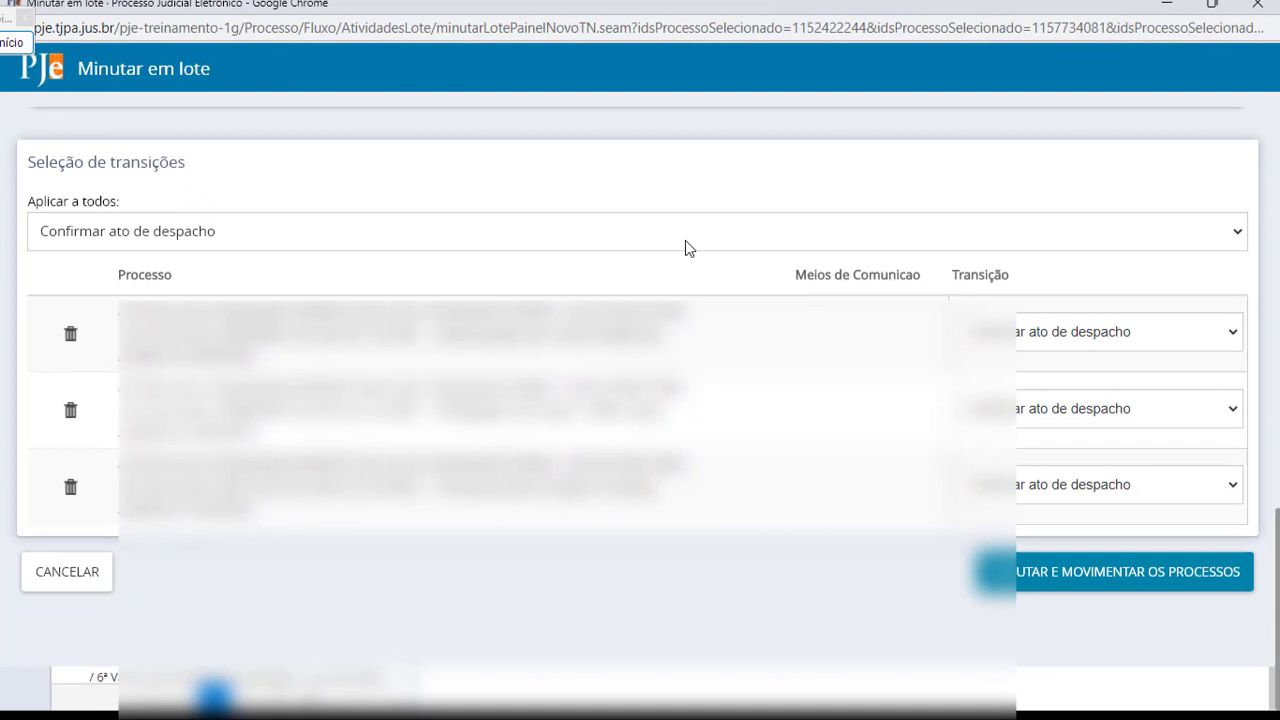
Prepare the batch communication for the whole active pole (Todo polo ativo) through both Sistema and Diário Eletrônico.
{"action": "scroll", "coordinate": [685, 240], "scroll_direction": "up", "scroll_amount": 2}
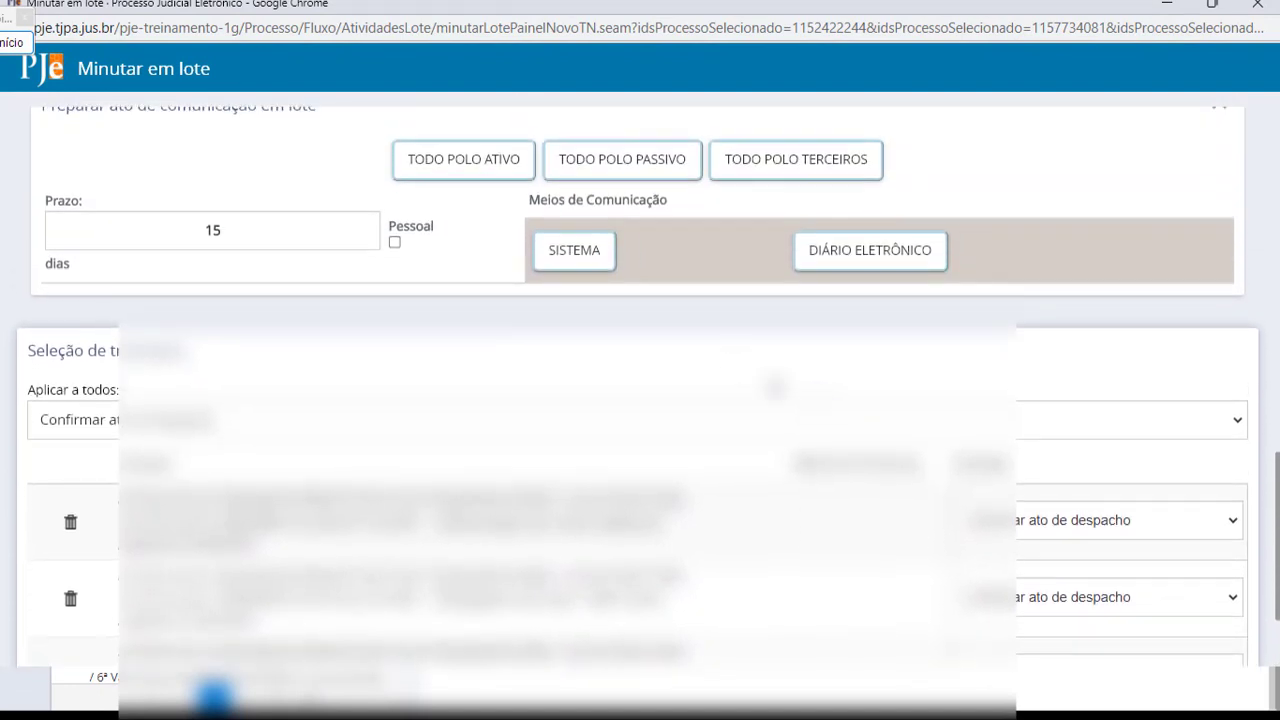
{"action": "left_click", "coordinate": [576, 258]}
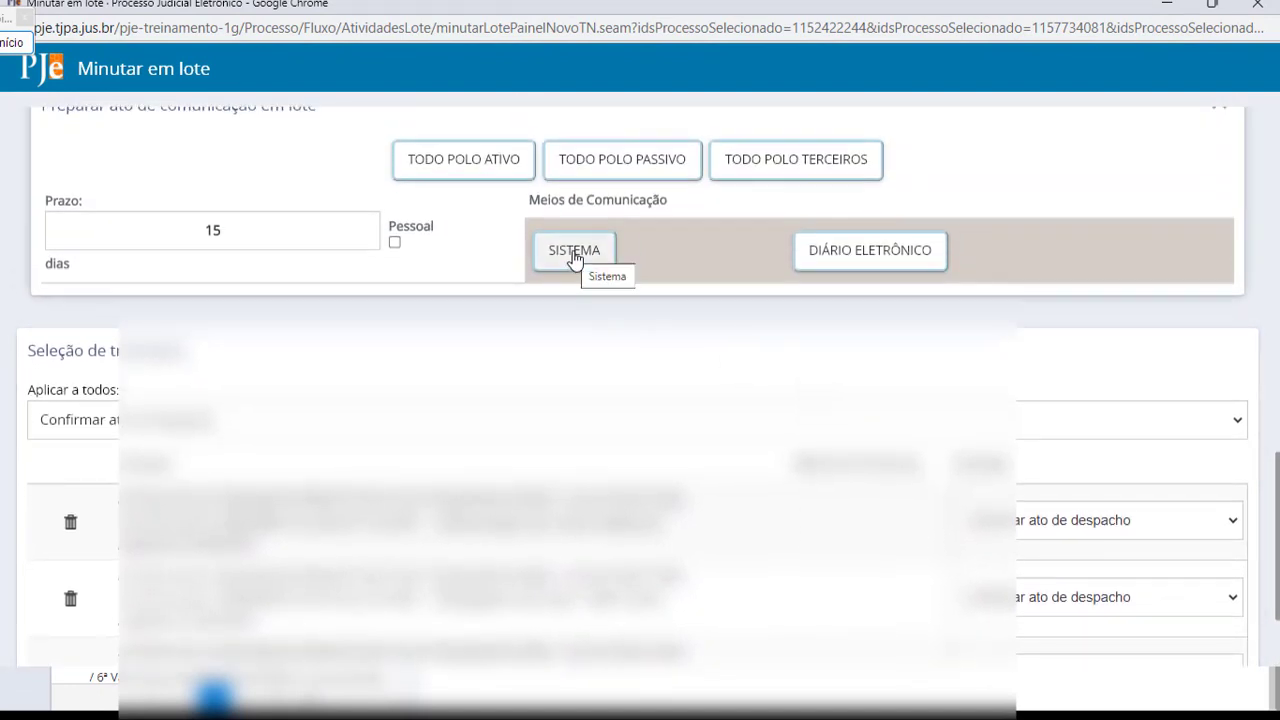
{"action": "left_click", "coordinate": [575, 258]}
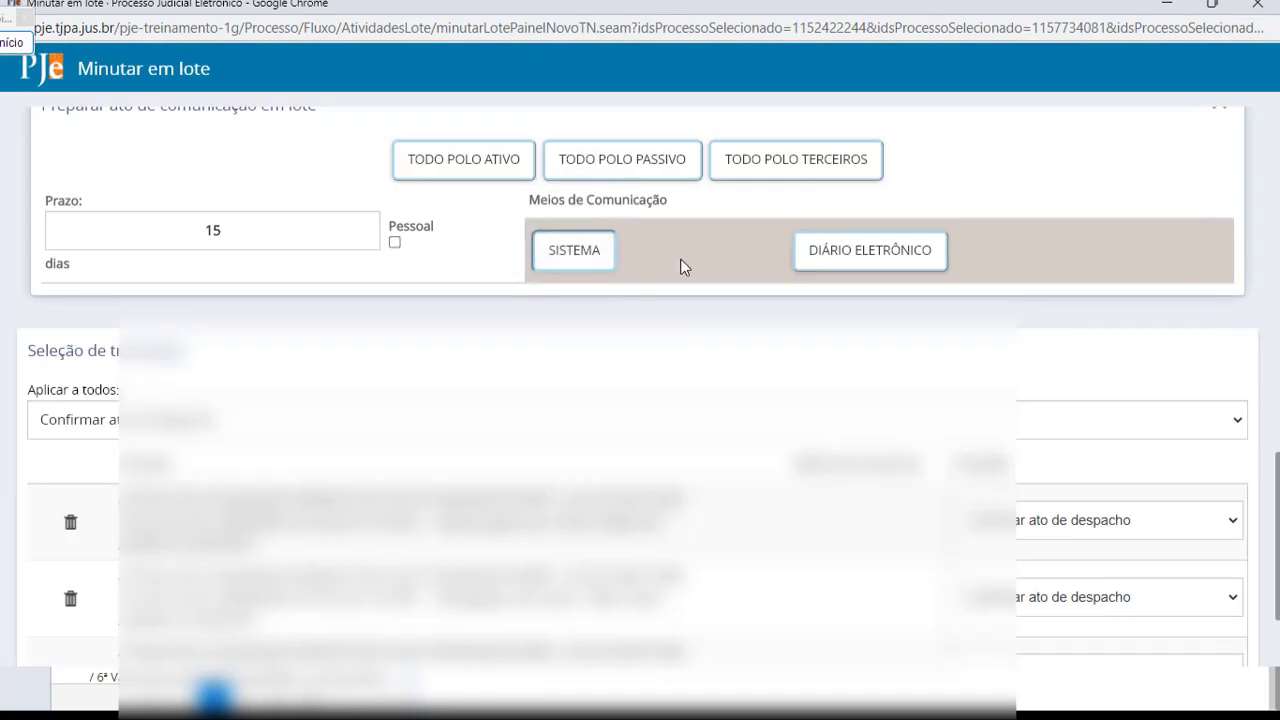
{"action": "left_click", "coordinate": [458, 164]}
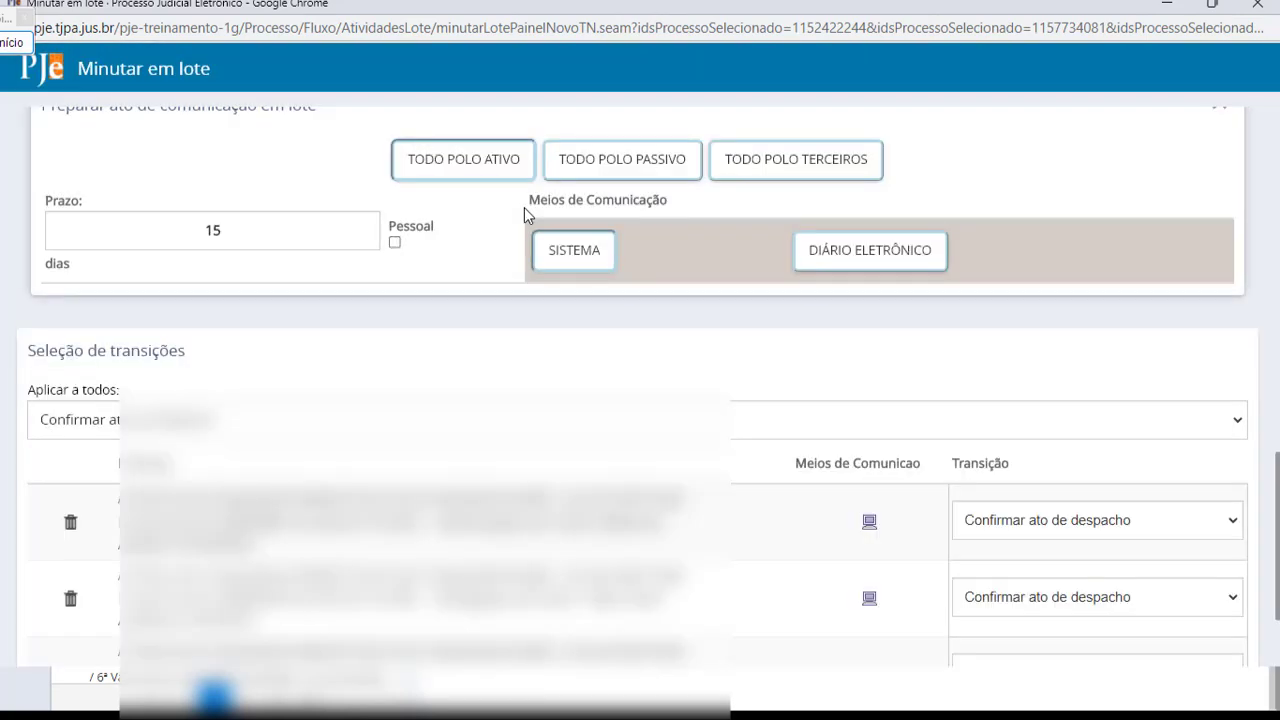
{"action": "scroll", "coordinate": [810, 231], "scroll_direction": "down", "scroll_amount": 1}
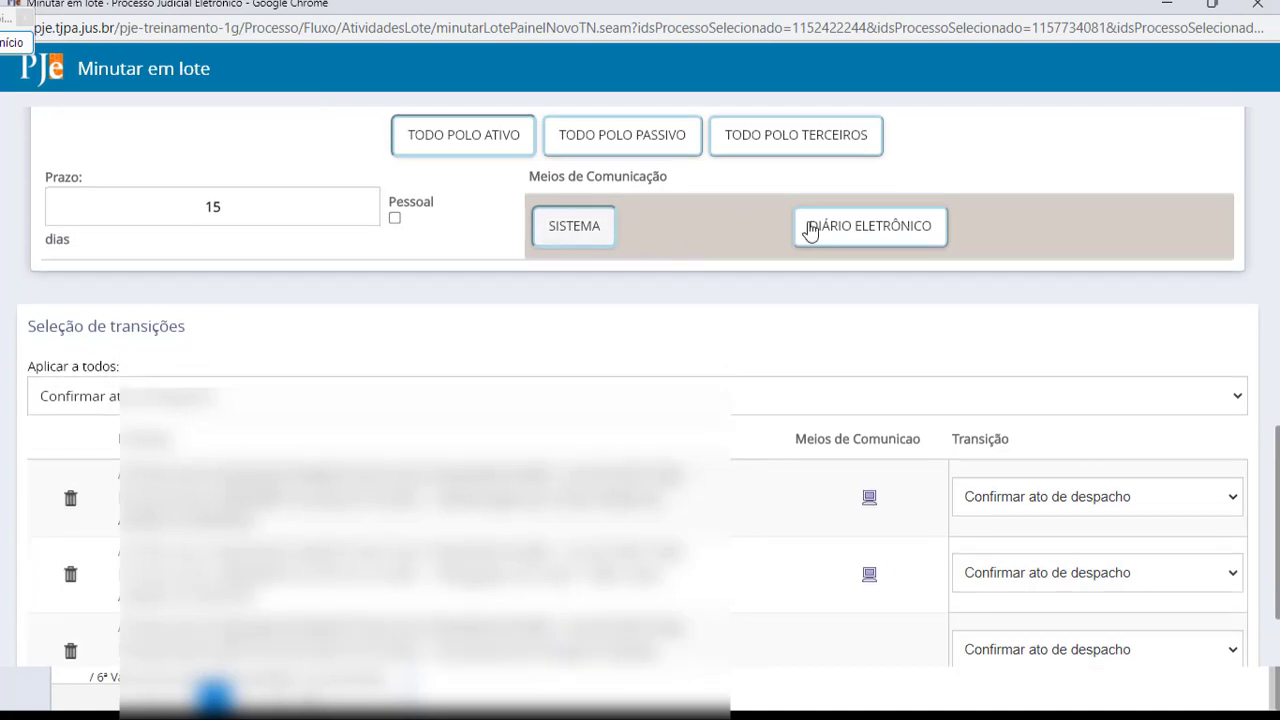
{"action": "left_click", "coordinate": [848, 230]}
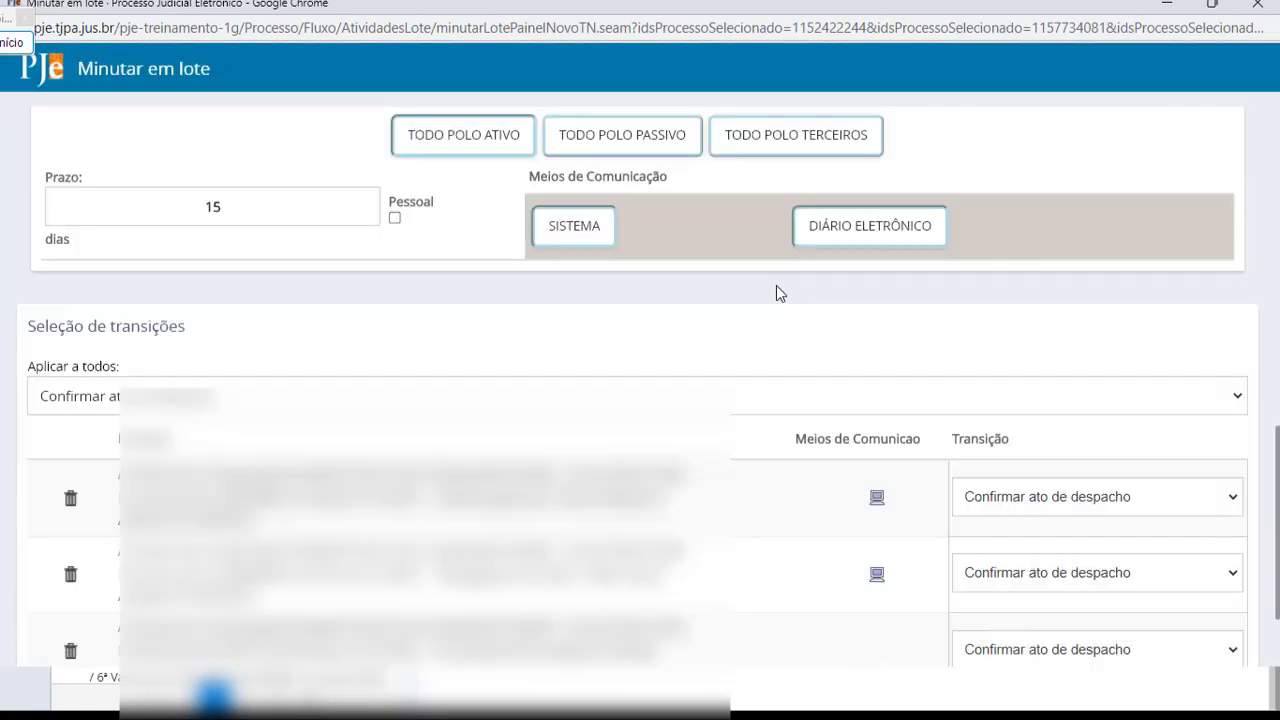
Review the communication means assigned to each process, marking them on screen and pointing out the command that drafts and moves the batch.
{"action": "scroll", "coordinate": [778, 290], "scroll_direction": "down", "scroll_amount": 1}
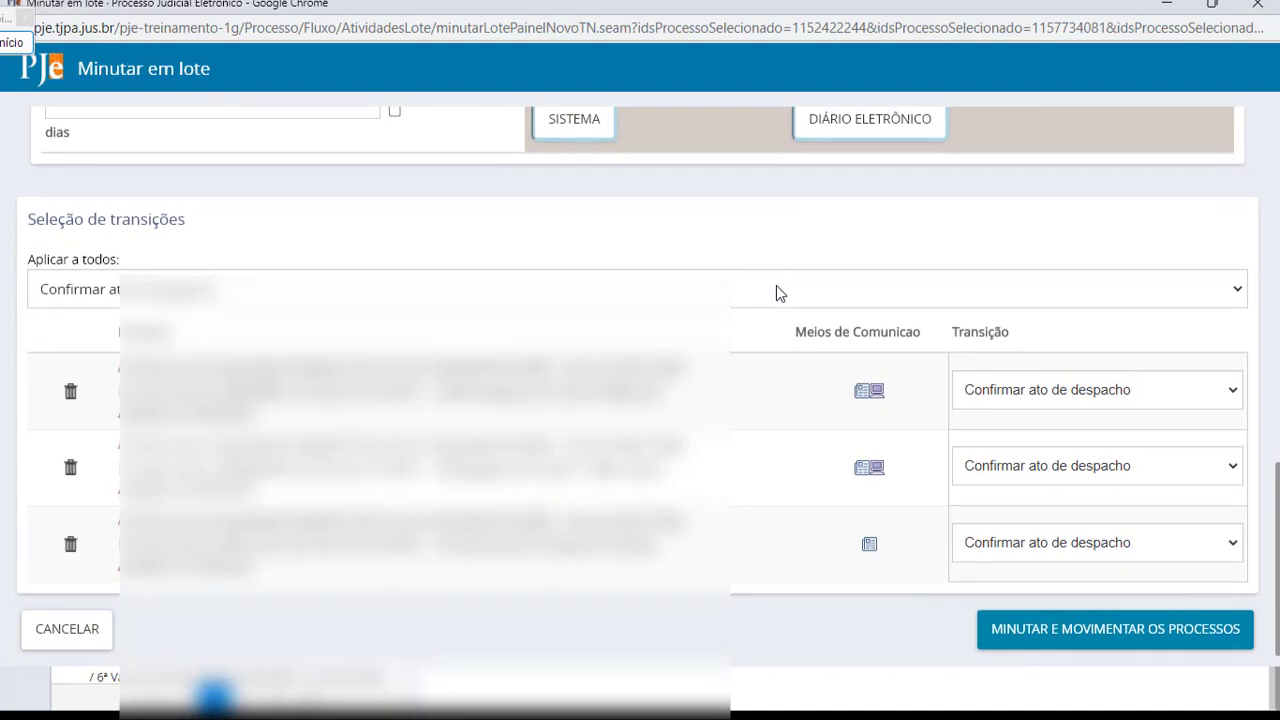
{"action": "scroll", "coordinate": [778, 293], "scroll_direction": "down", "scroll_amount": 1}
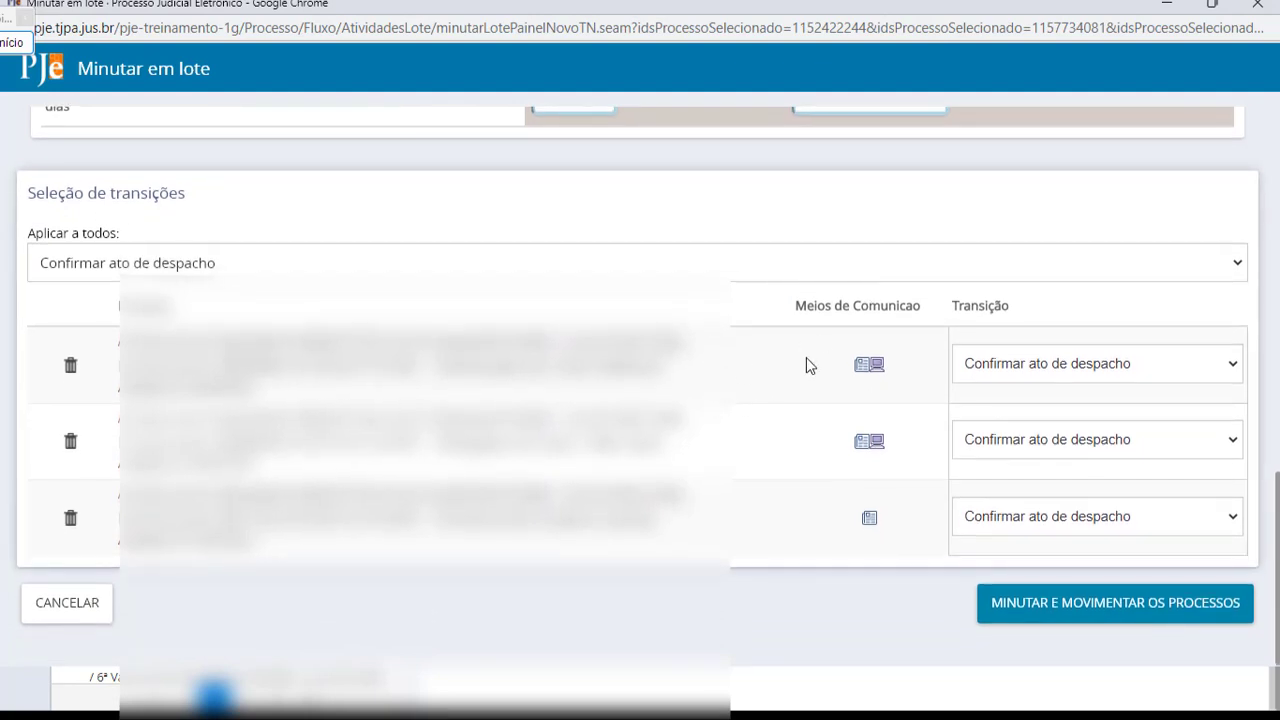
{"action": "left_click", "coordinate": [12, 42]}
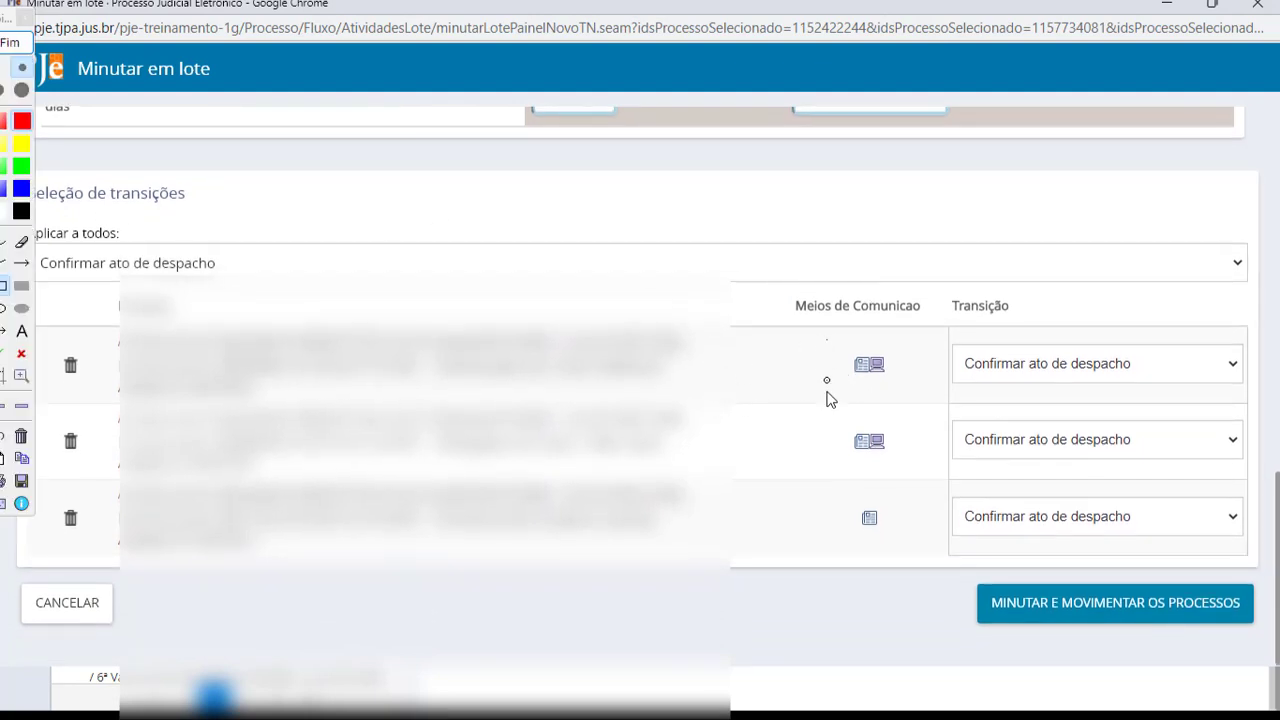
{"action": "left_click_drag", "start_coordinate": [855, 519], "coordinate": [903, 535]}
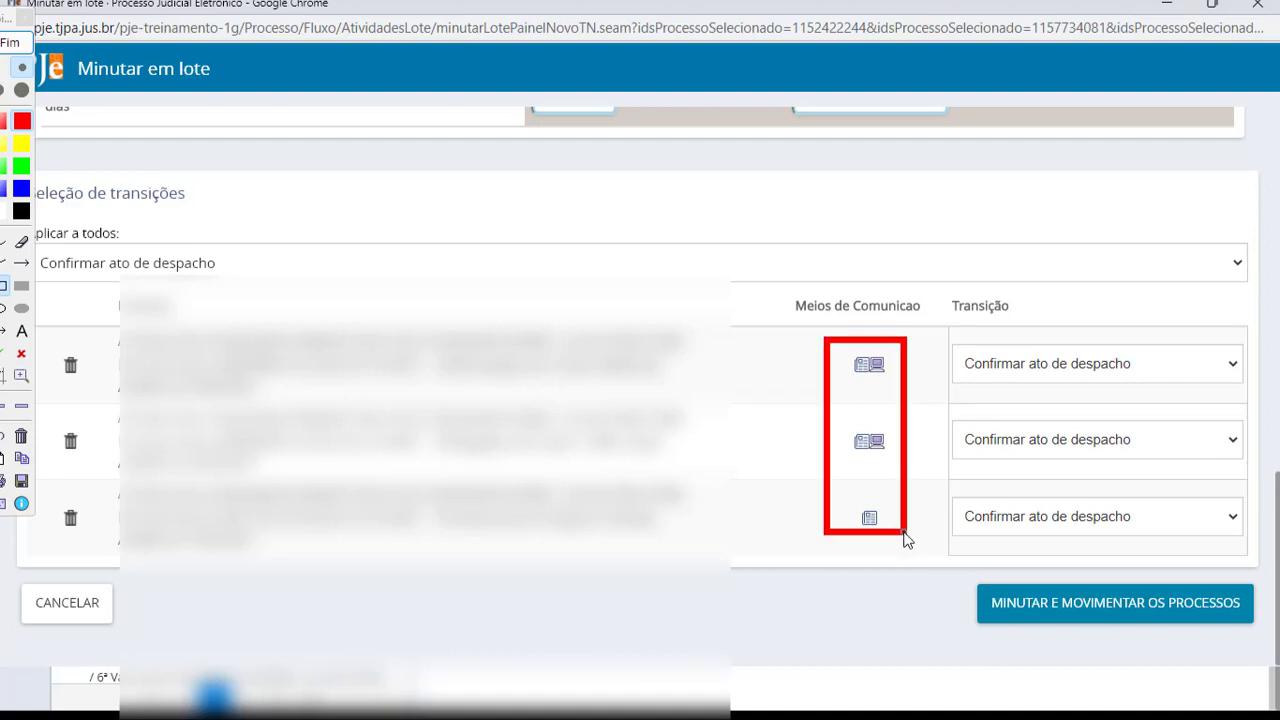
{"action": "left_click", "coordinate": [12, 42]}
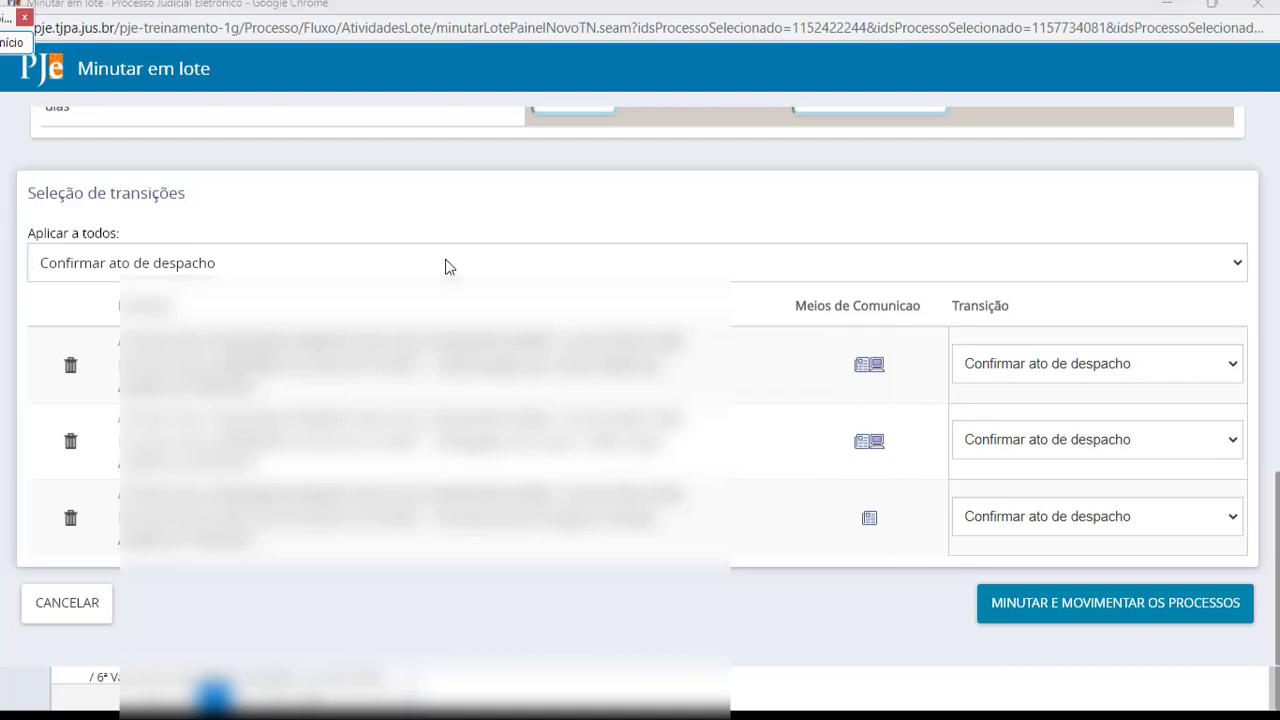
{"action": "scroll", "coordinate": [445, 267], "scroll_direction": "down", "scroll_amount": 1}
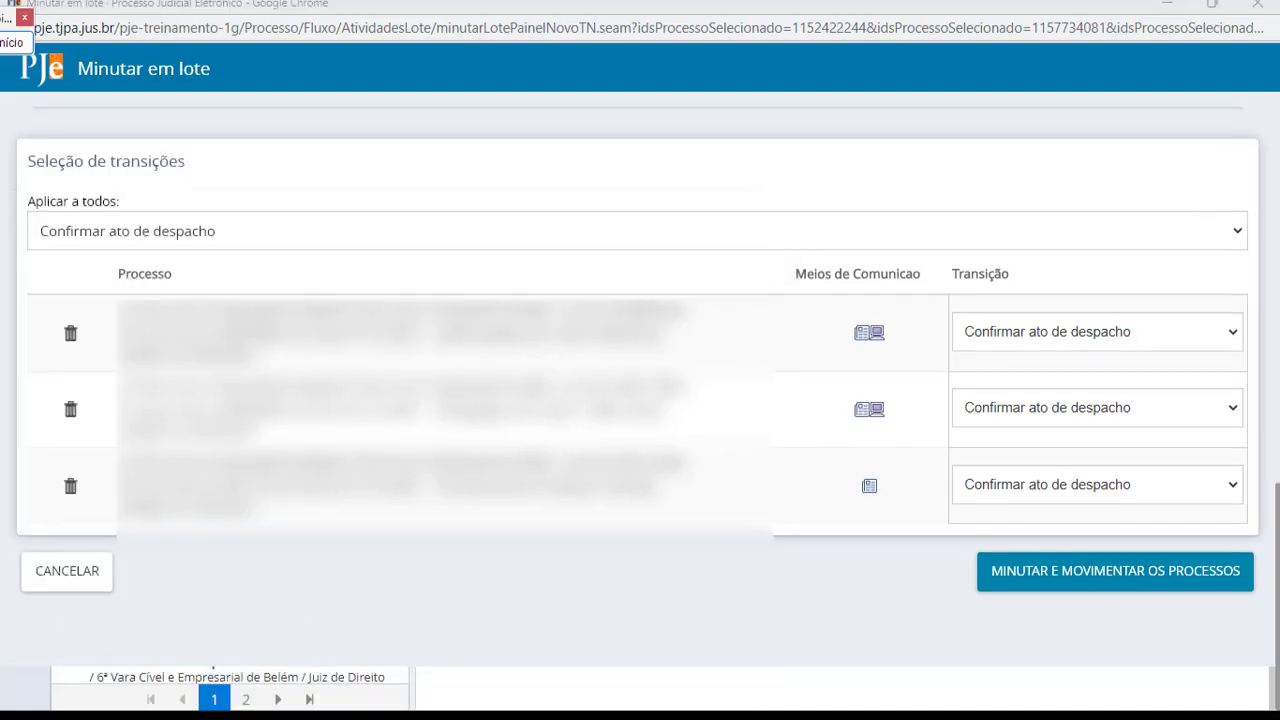
{"action": "key", "text": "ctrl+F9"}
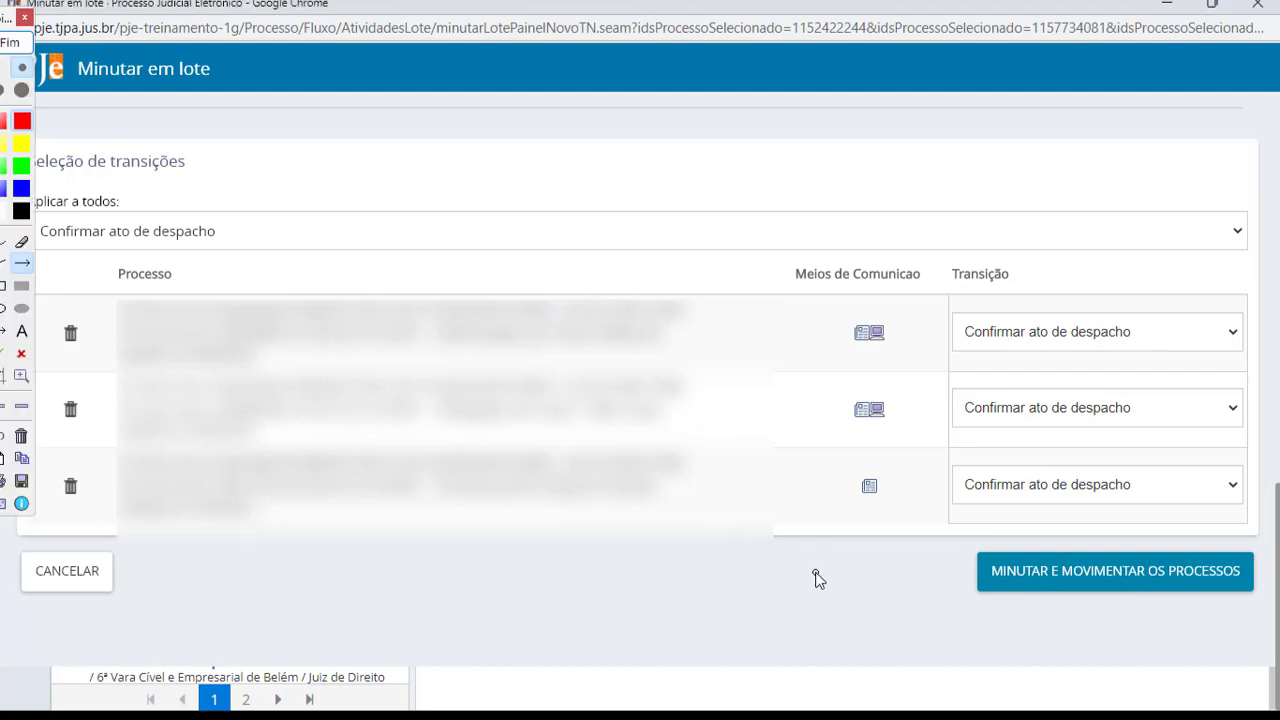
{"action": "left_click_drag", "start_coordinate": [815, 574], "coordinate": [962, 574]}
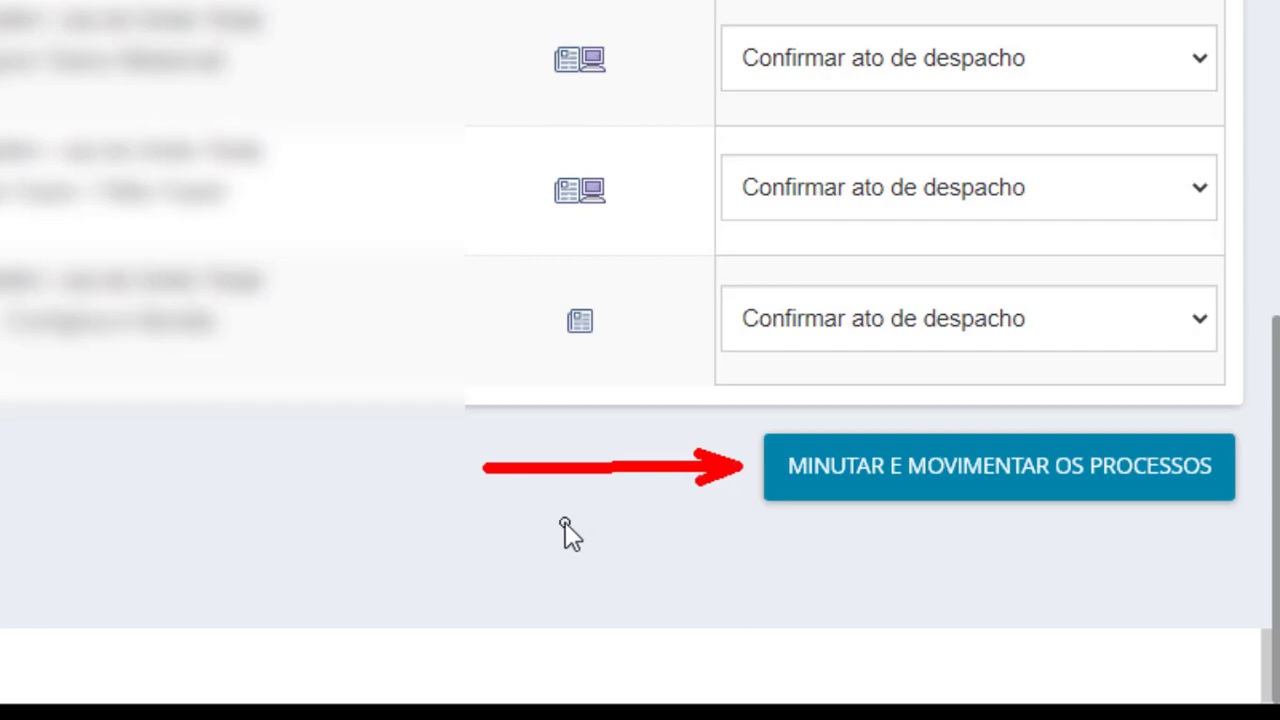
Draft and move the three processes in batch, confirming their forwarding to other tasks and closing the confirmation.
{"action": "left_click", "coordinate": [970, 490]}
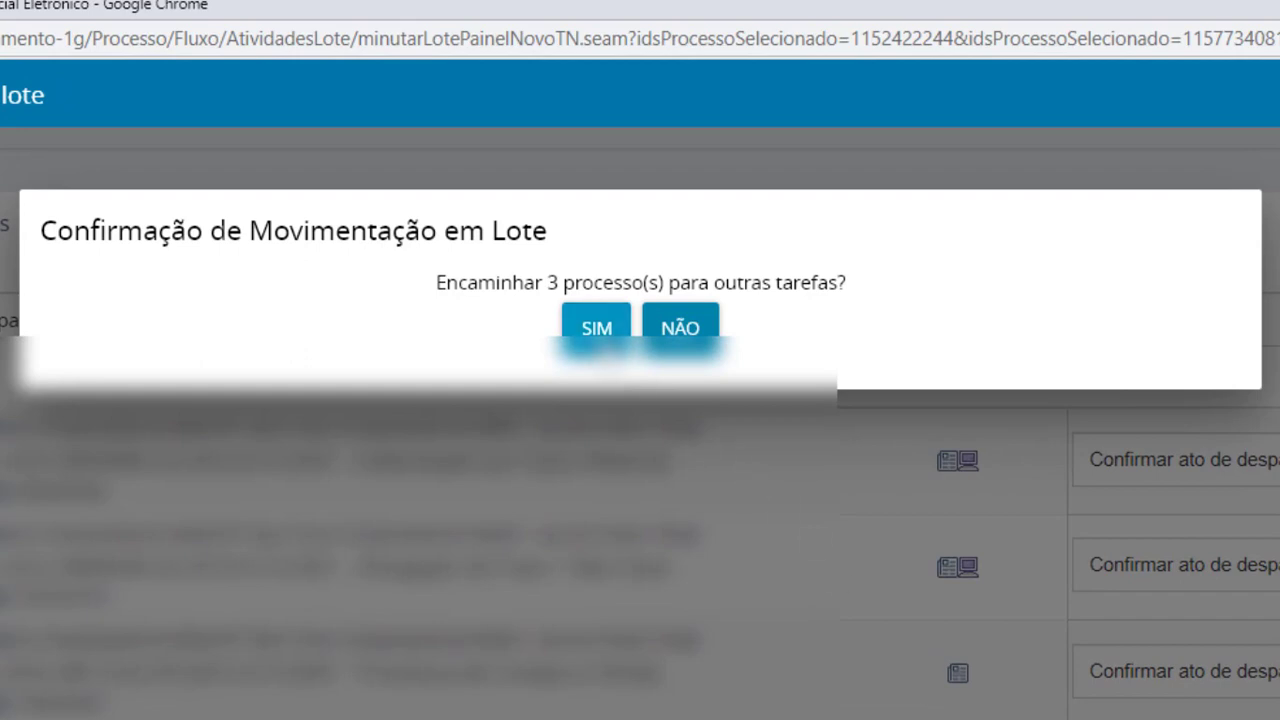
{"action": "left_click", "coordinate": [597, 328]}
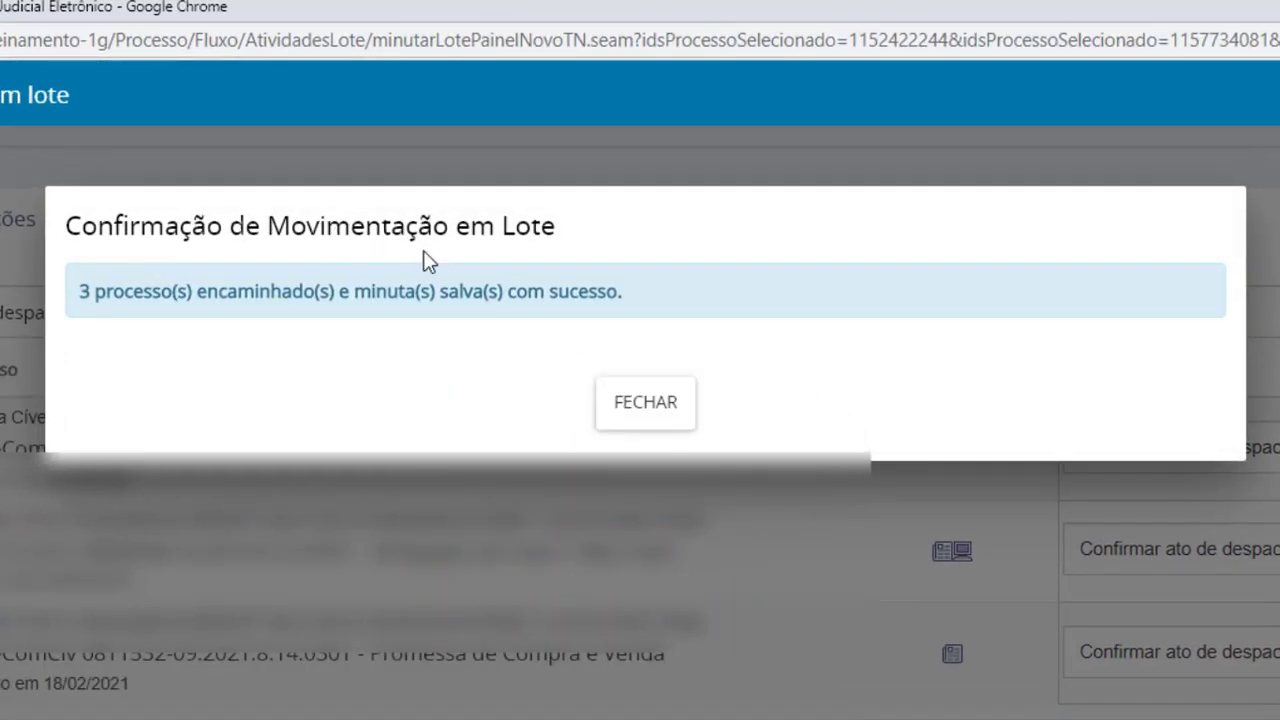
{"action": "left_click", "coordinate": [645, 427]}
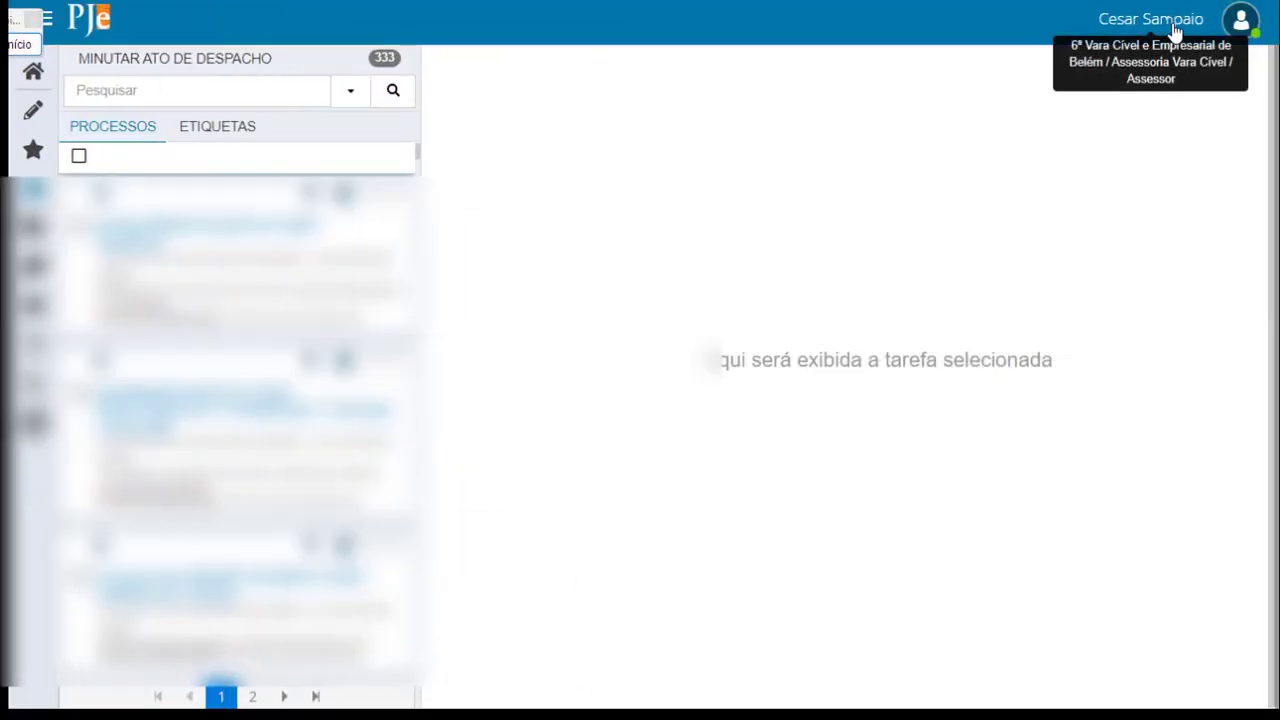
Switch to the Juiz de Direito Titular profile and open the Despacho list among the pending signatures.
{"action": "left_click", "coordinate": [1171, 32]}
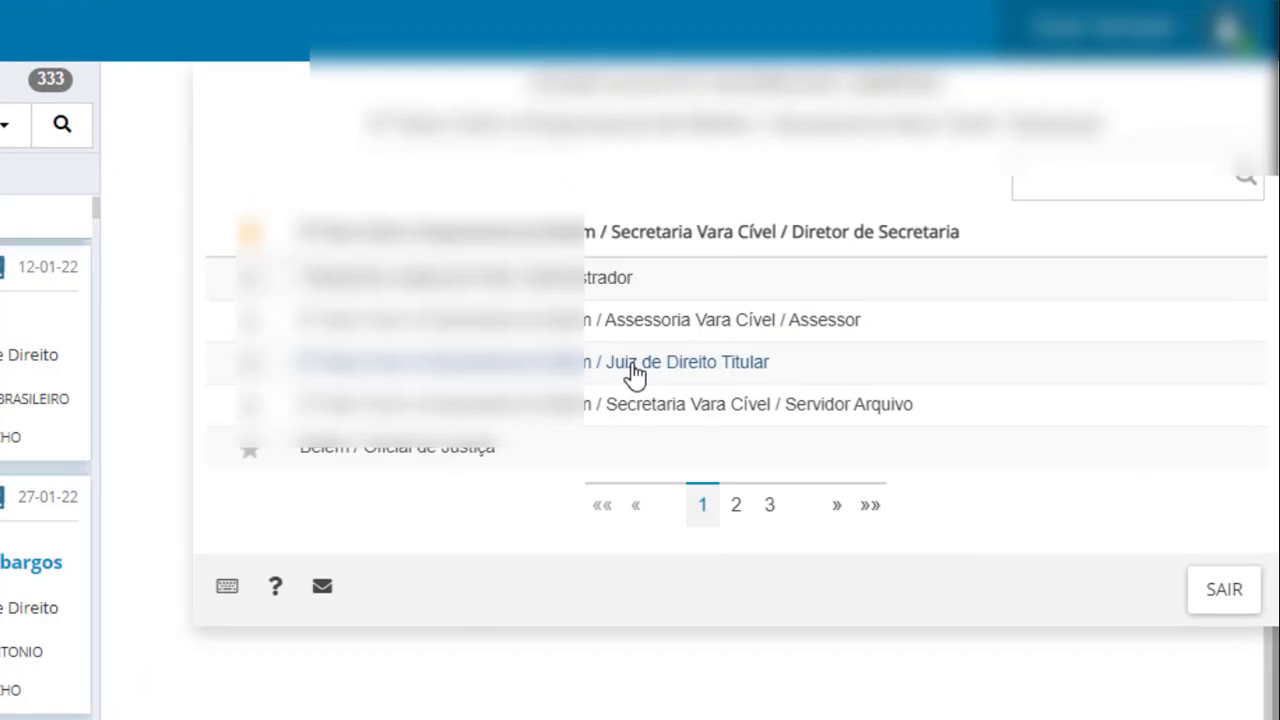
{"action": "left_click", "coordinate": [633, 368]}
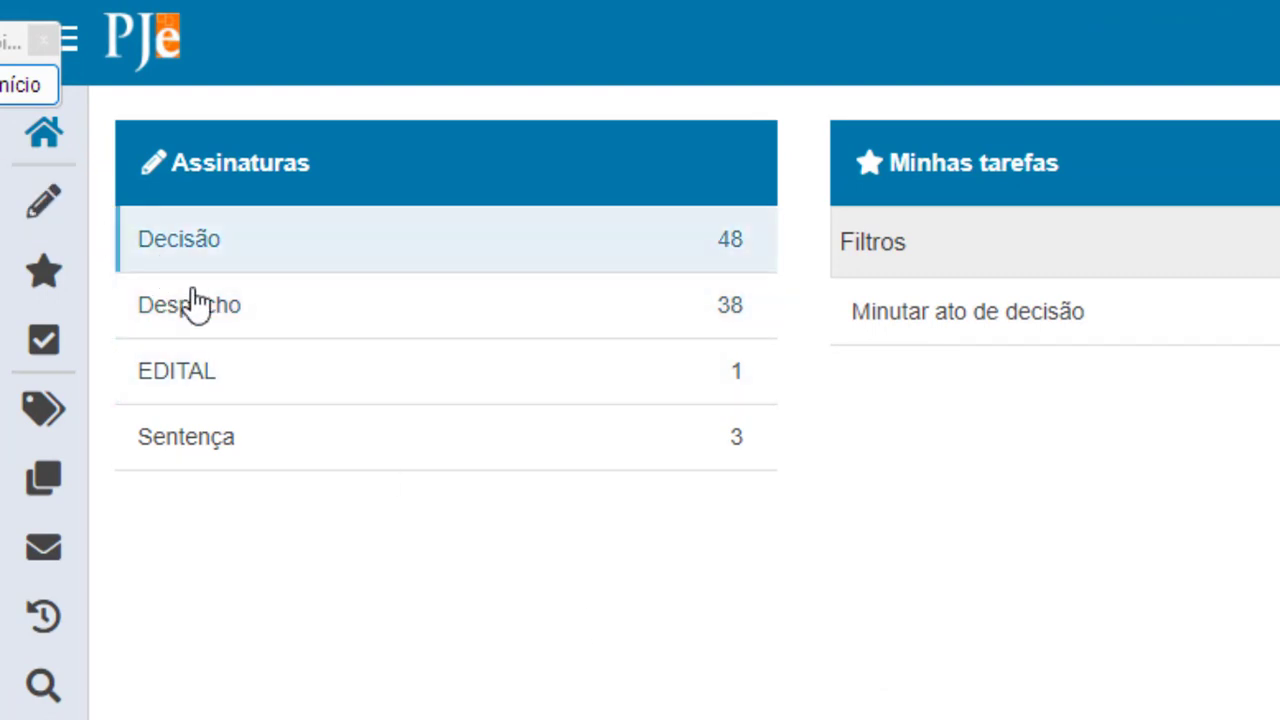
{"action": "left_click", "coordinate": [208, 318]}
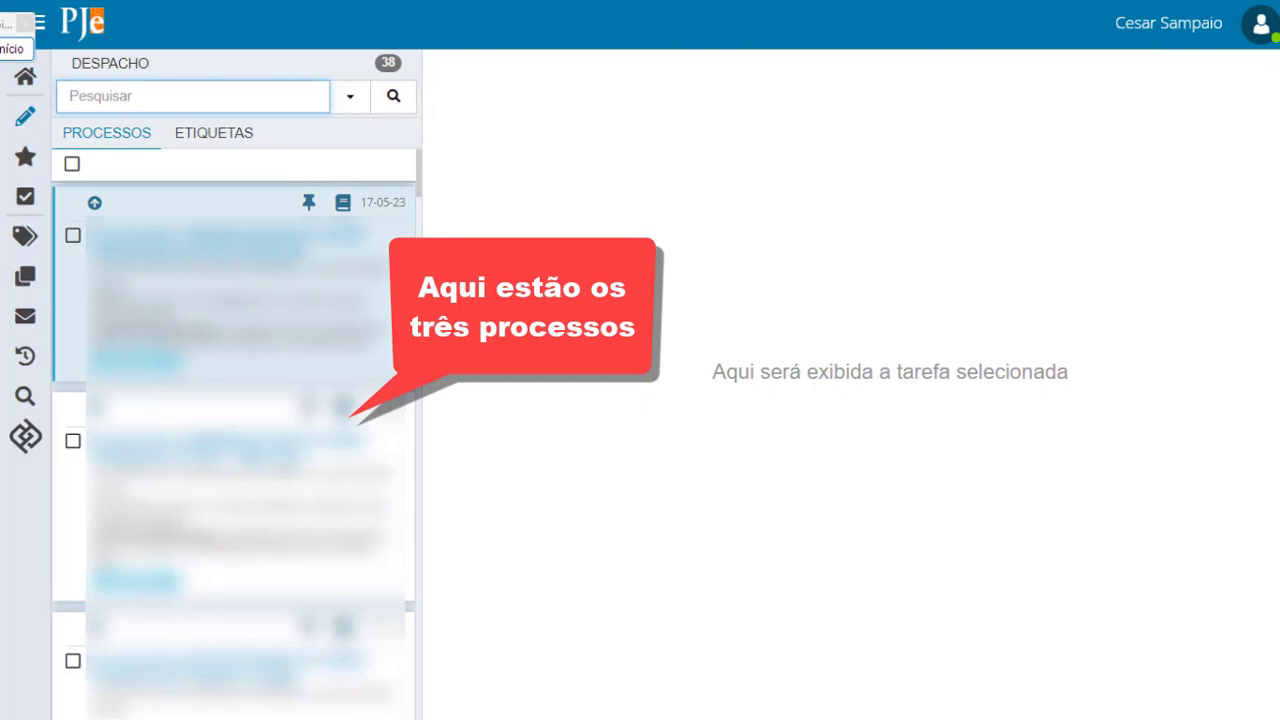
Open the first process awaiting signature and check the case data, party details and order text in its draft.
{"action": "scroll", "coordinate": [234, 450], "scroll_direction": "down", "scroll_amount": 1}
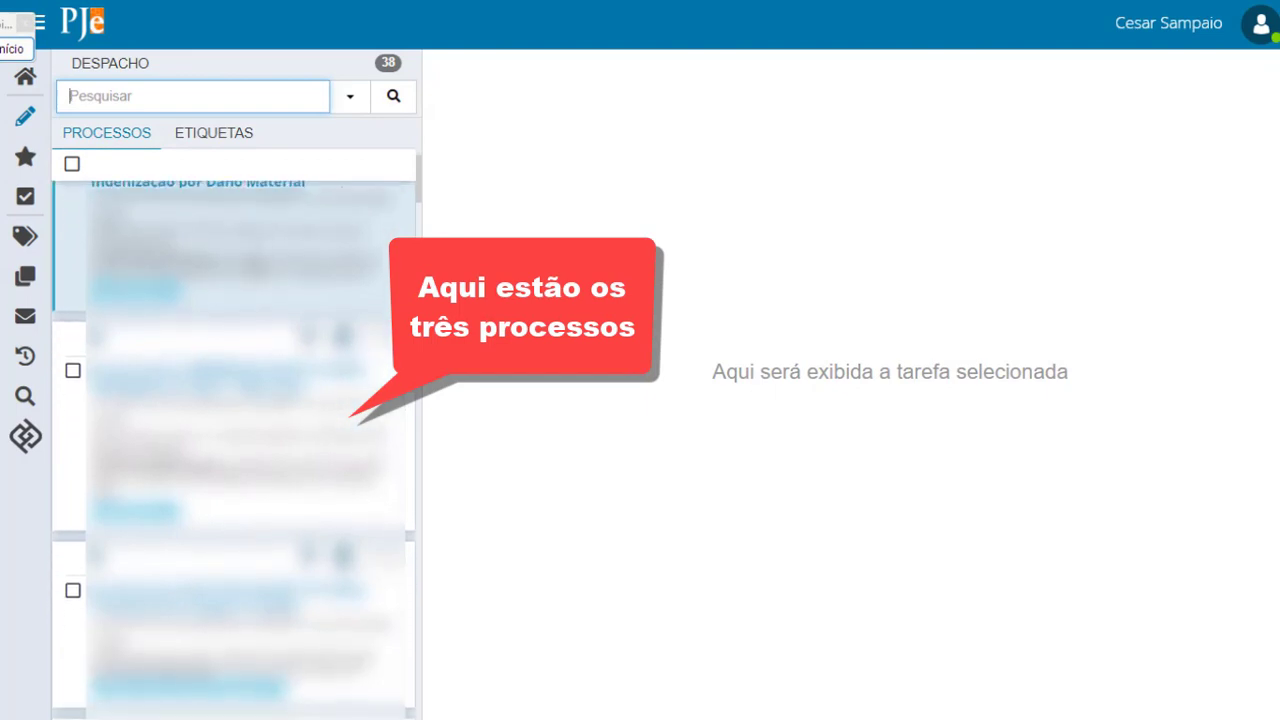
{"action": "left_click", "coordinate": [234, 420]}
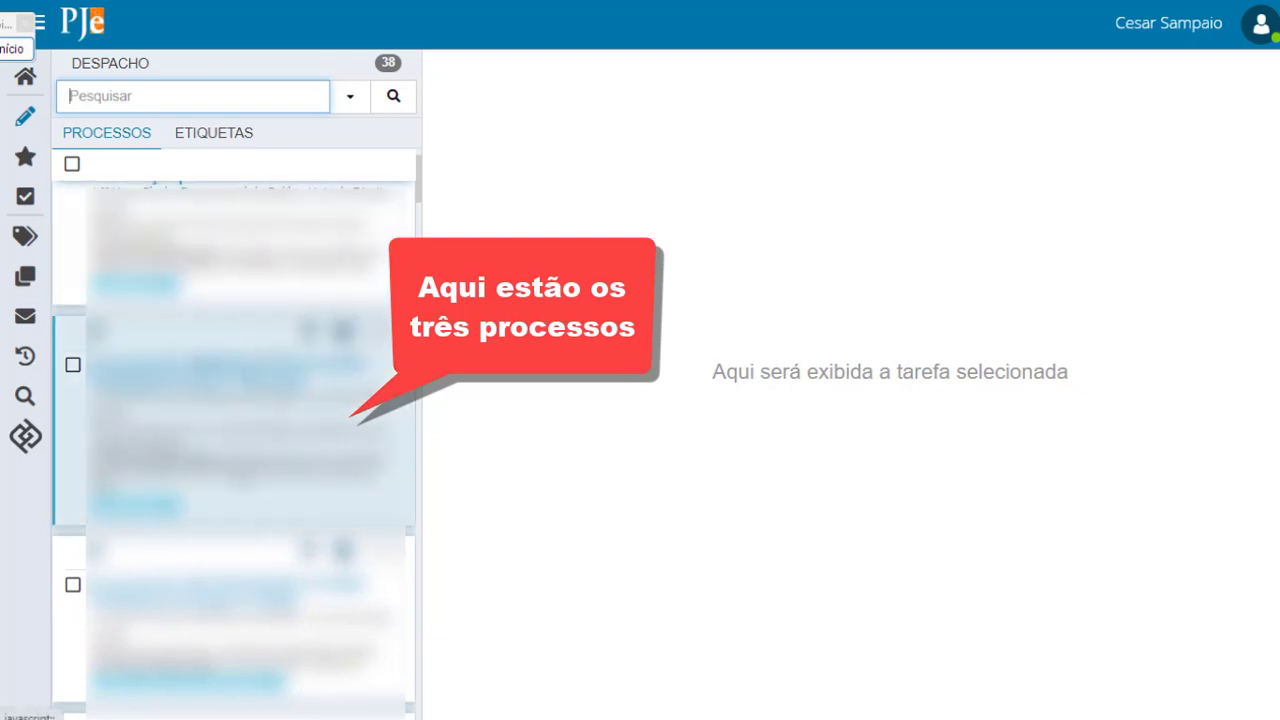
{"action": "scroll", "coordinate": [235, 450], "scroll_direction": "down", "scroll_amount": 3}
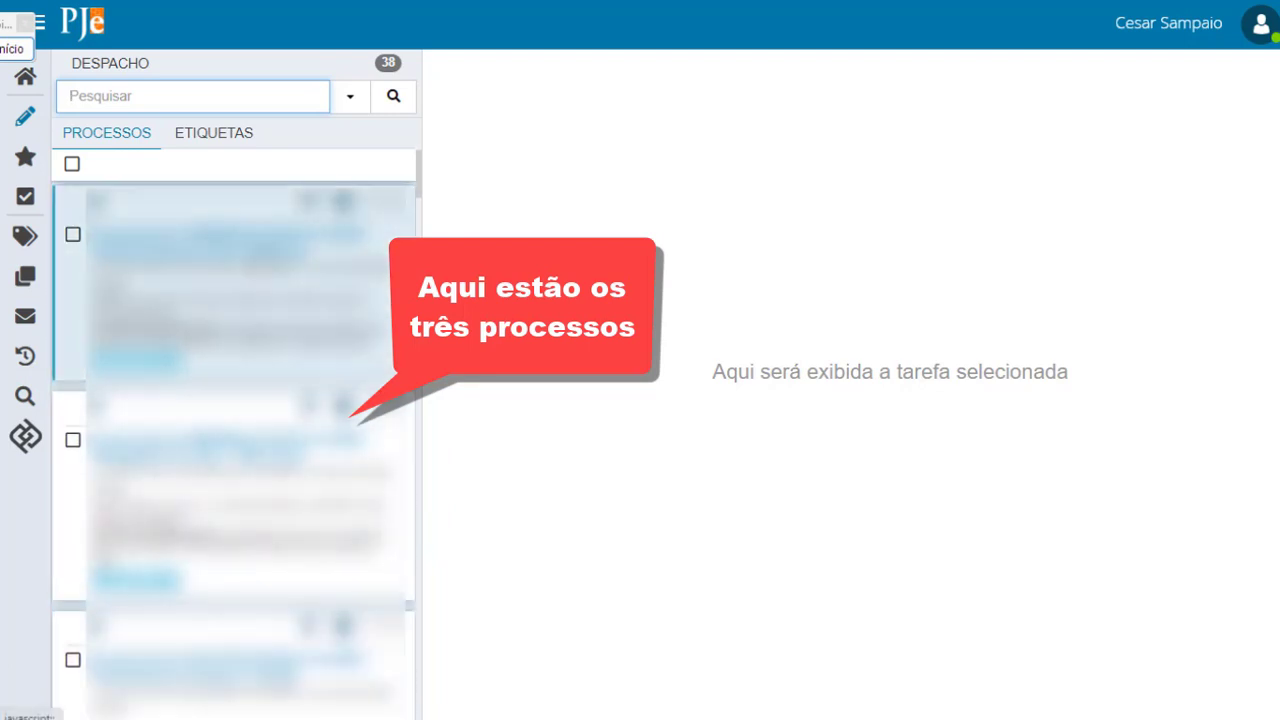
{"action": "left_click", "coordinate": [240, 240]}
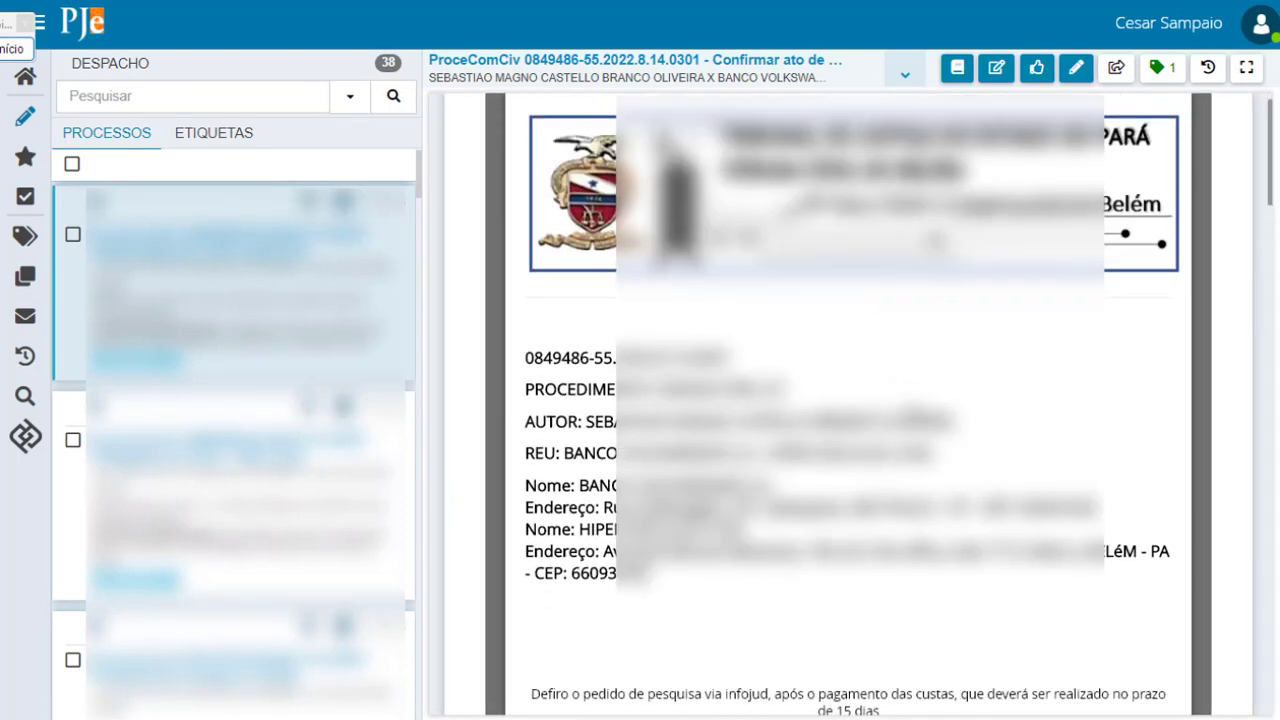
{"action": "scroll", "coordinate": [912, 408], "scroll_direction": "down", "scroll_amount": 1}
{"action": "key", "text": "F9"}
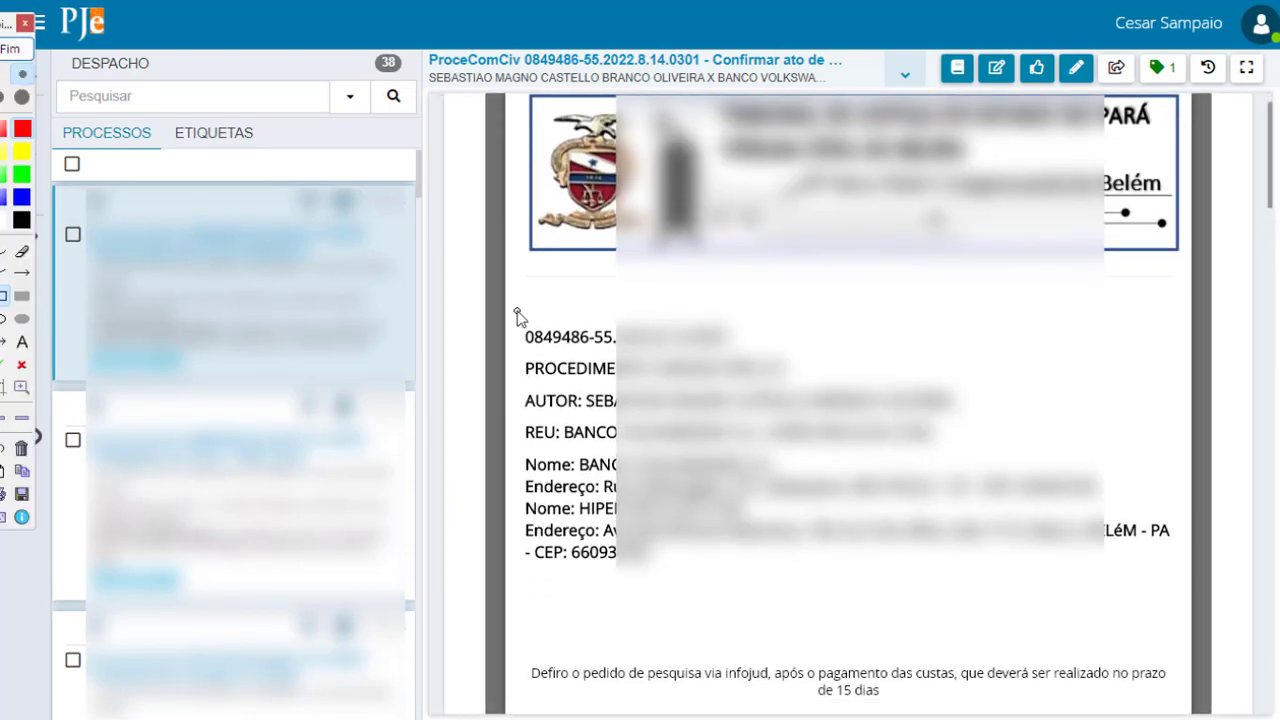
{"action": "mouse_move", "coordinate": [517, 312]}
{"action": "left_mouse_down"}
{"action": "mouse_move", "coordinate": [552, 458]}
{"action": "mouse_move", "coordinate": [722, 582]}
{"action": "mouse_move", "coordinate": [1190, 588]}
{"action": "mouse_move", "coordinate": [1206, 571]}
{"action": "mouse_move", "coordinate": [1181, 568]}
{"action": "left_mouse_up"}
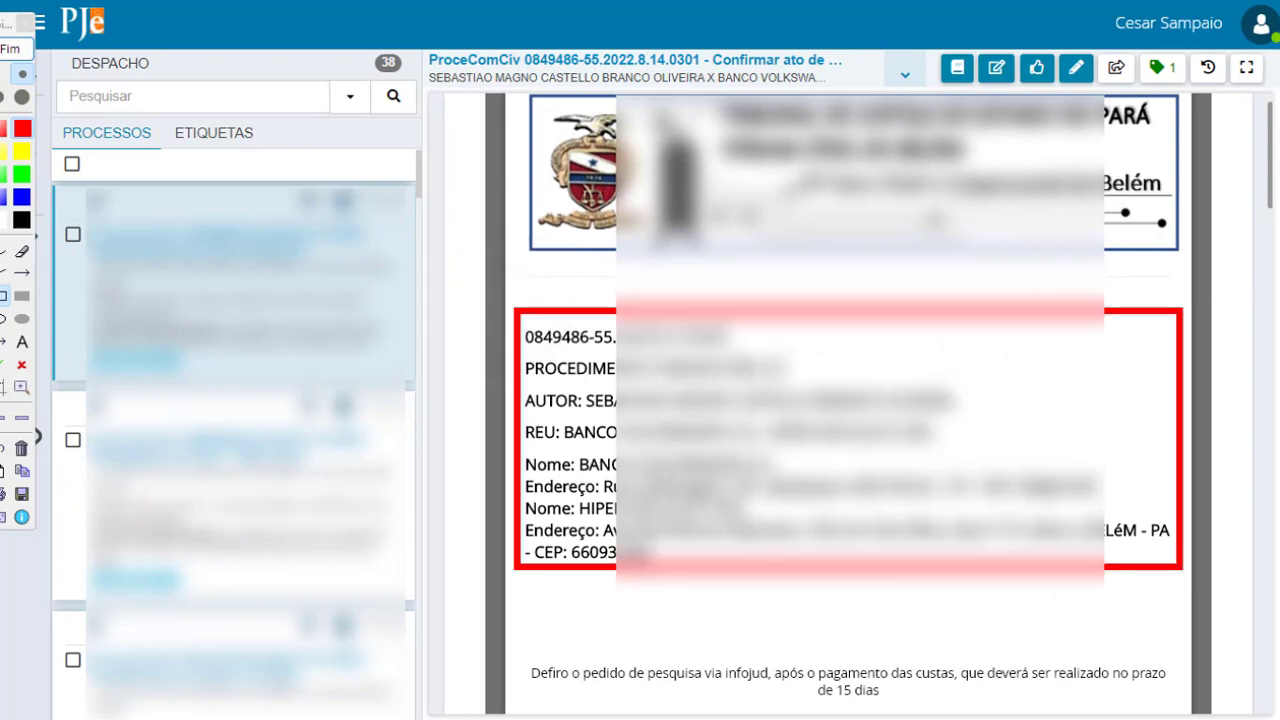
{"action": "key", "text": "Escape"}
{"action": "scroll", "coordinate": [1270, 208], "scroll_direction": "down", "scroll_amount": 1}
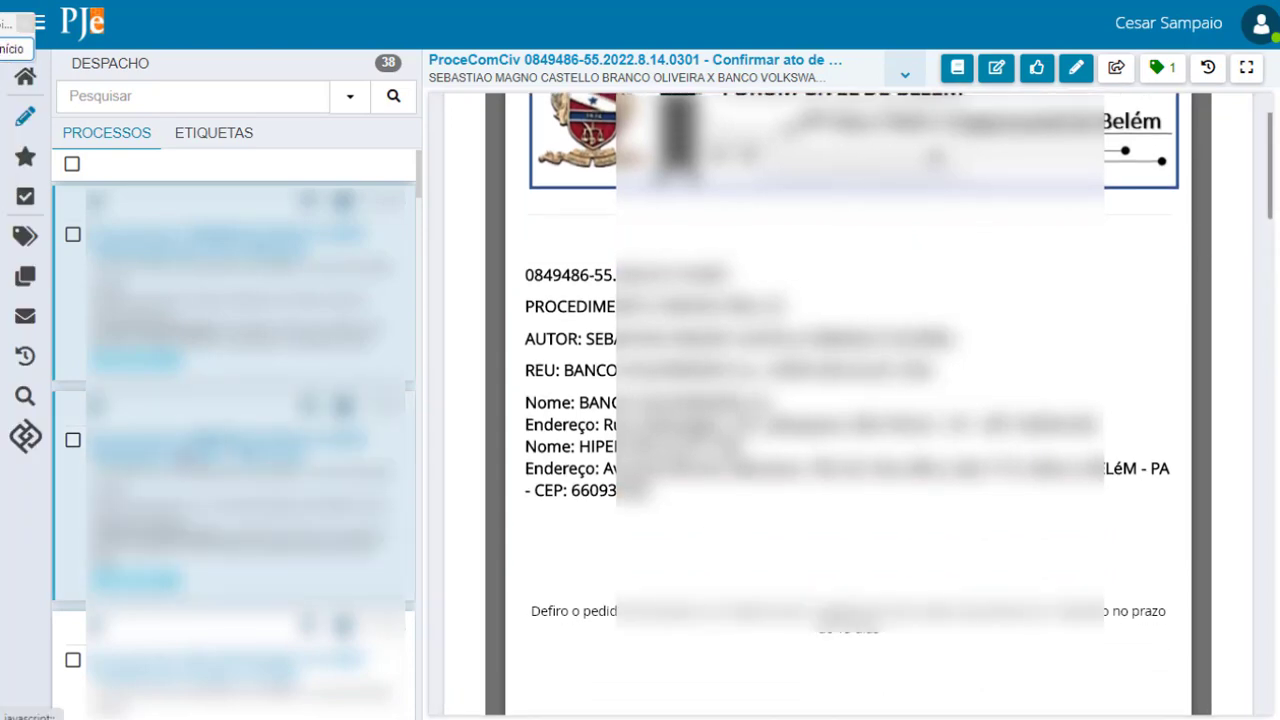
Open the second and third processes in the Despacho list to check the case data in their drafts.
{"action": "left_click", "coordinate": [230, 440]}
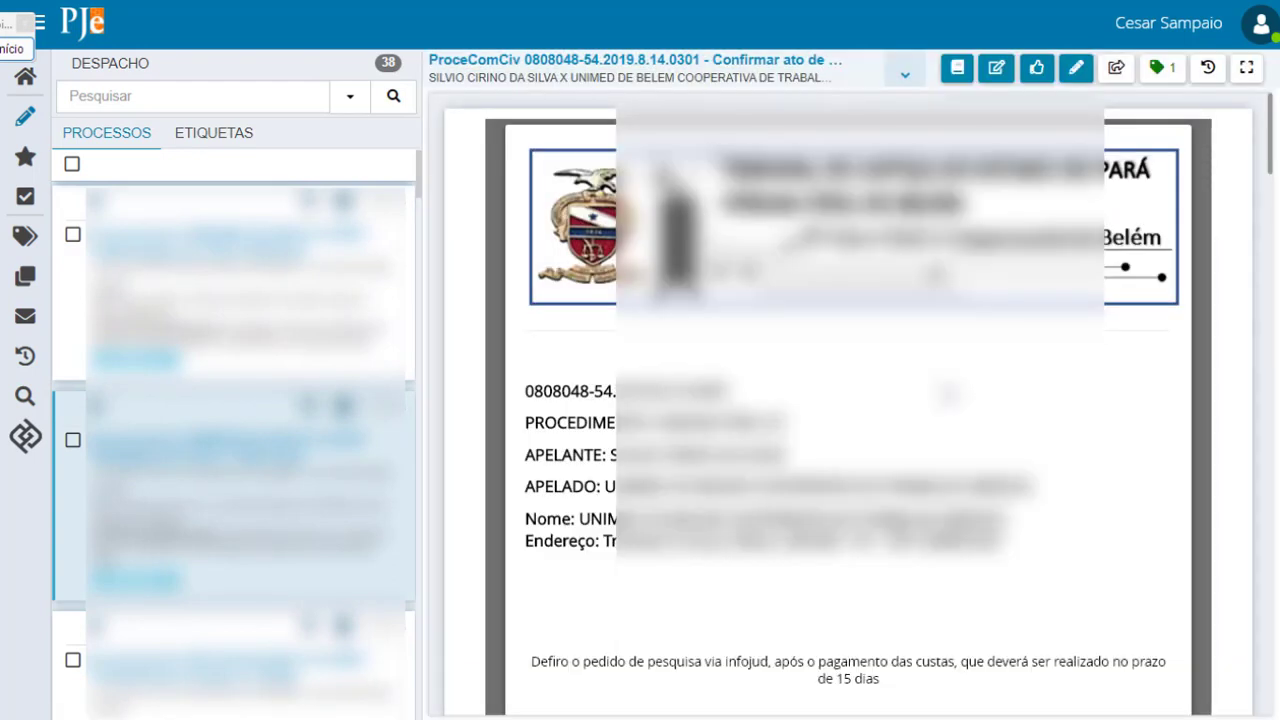
{"action": "scroll", "coordinate": [860, 400], "scroll_direction": "down", "scroll_amount": 1}
{"action": "scroll", "coordinate": [250, 400], "scroll_direction": "down", "scroll_amount": 1}
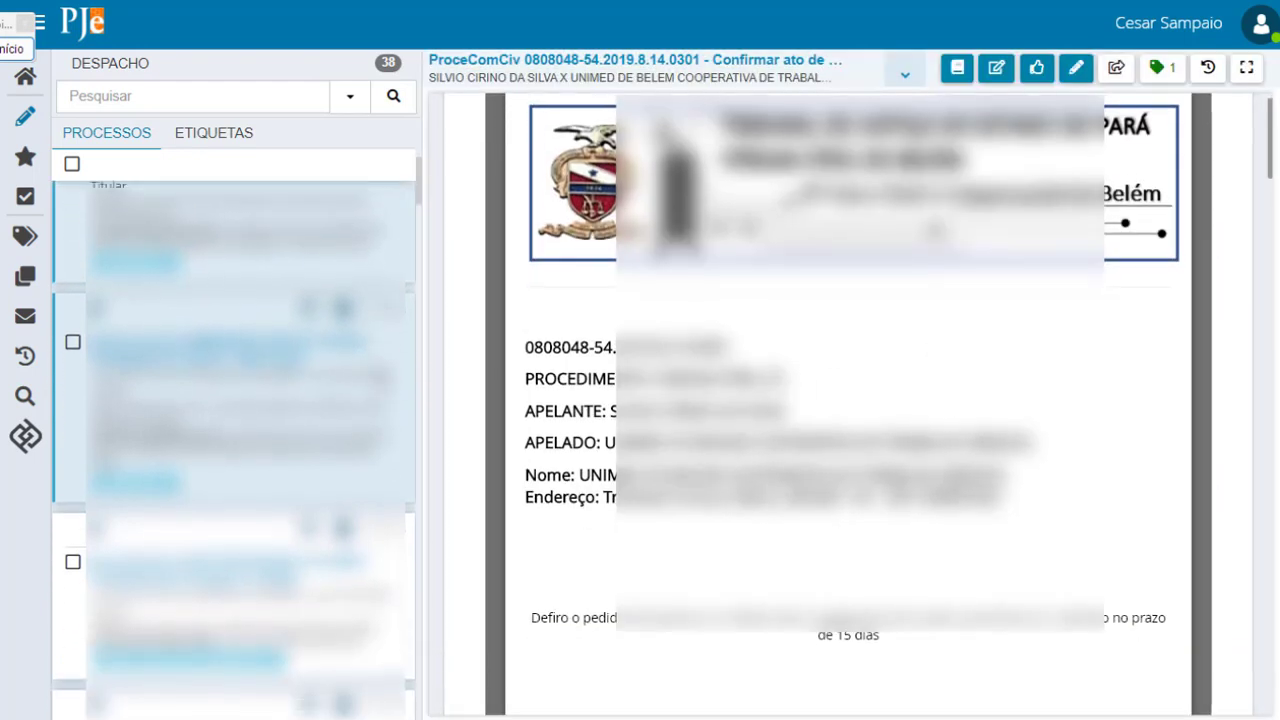
{"action": "scroll", "coordinate": [235, 420], "scroll_direction": "down", "scroll_amount": 1}
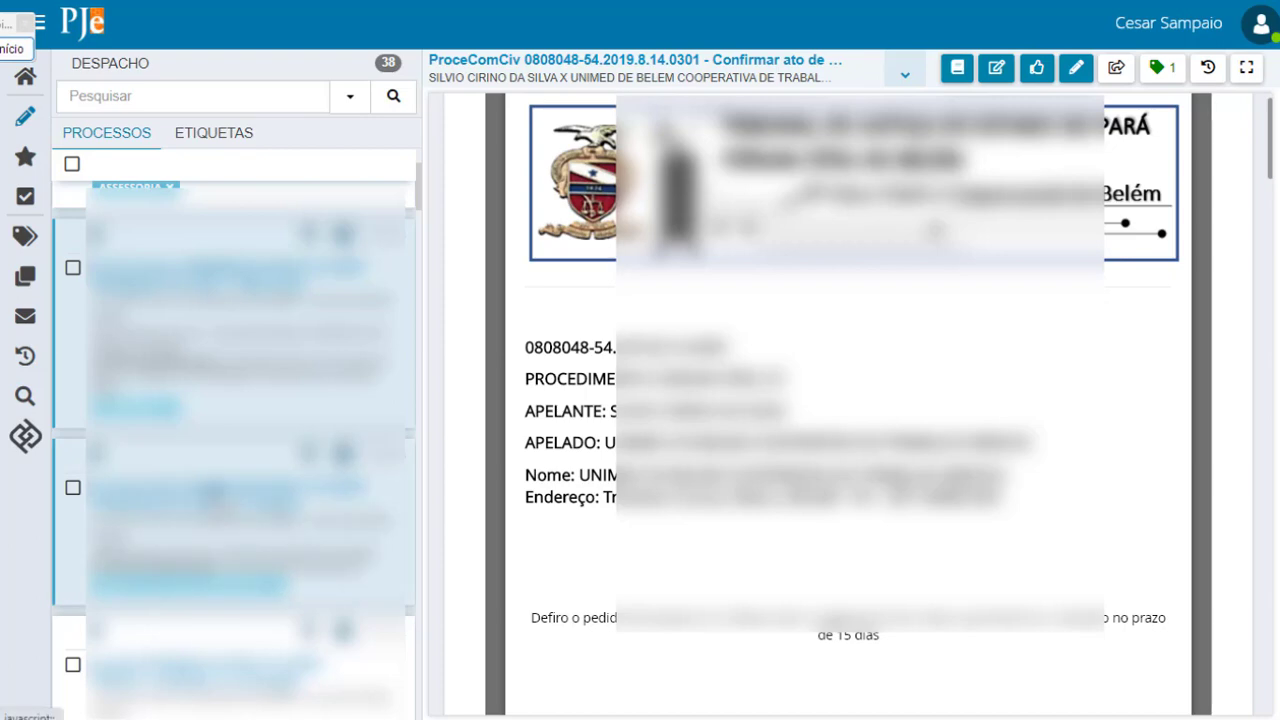
{"action": "left_click", "coordinate": [230, 490]}
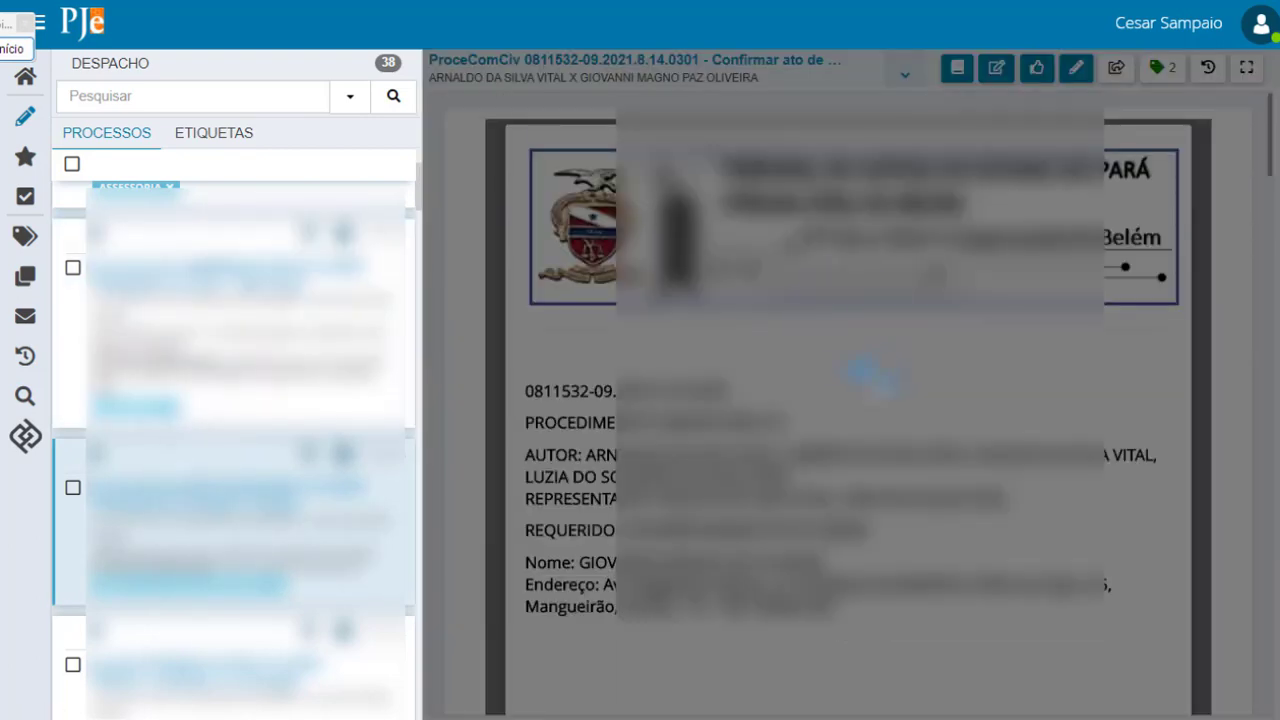